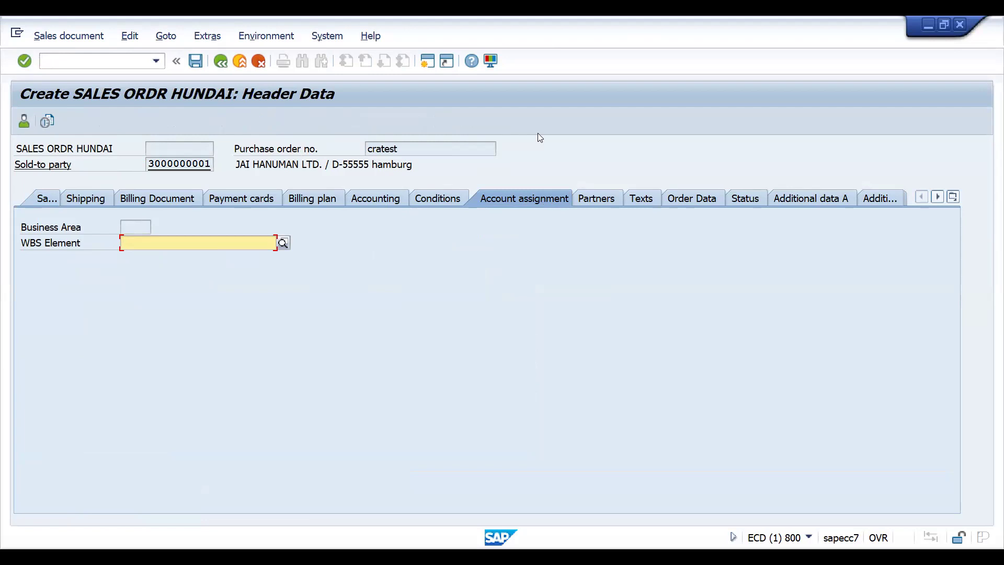
# - Return to the sales order overview and review the available order reasons
pyautogui.click(215, 66)
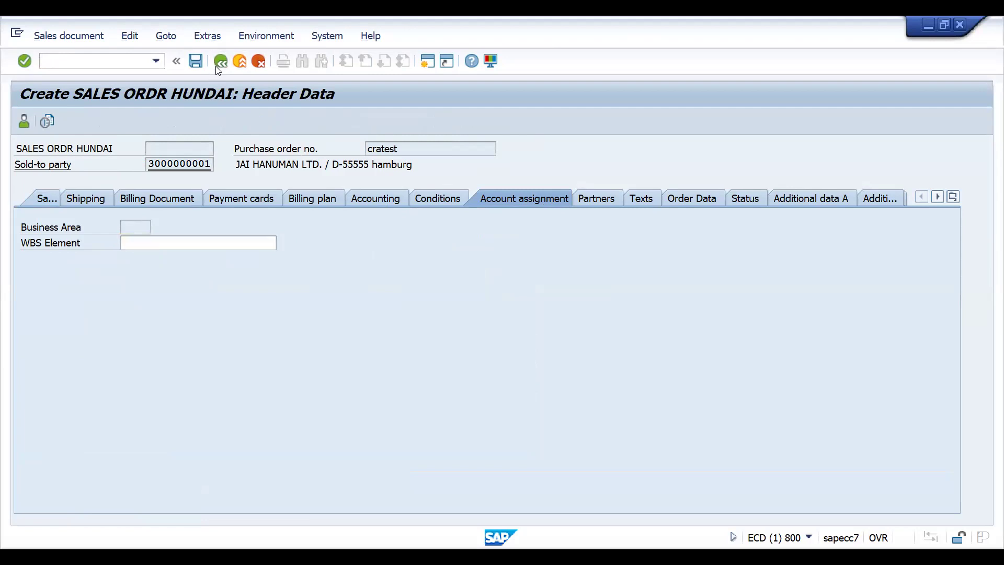
pyautogui.write('/n')
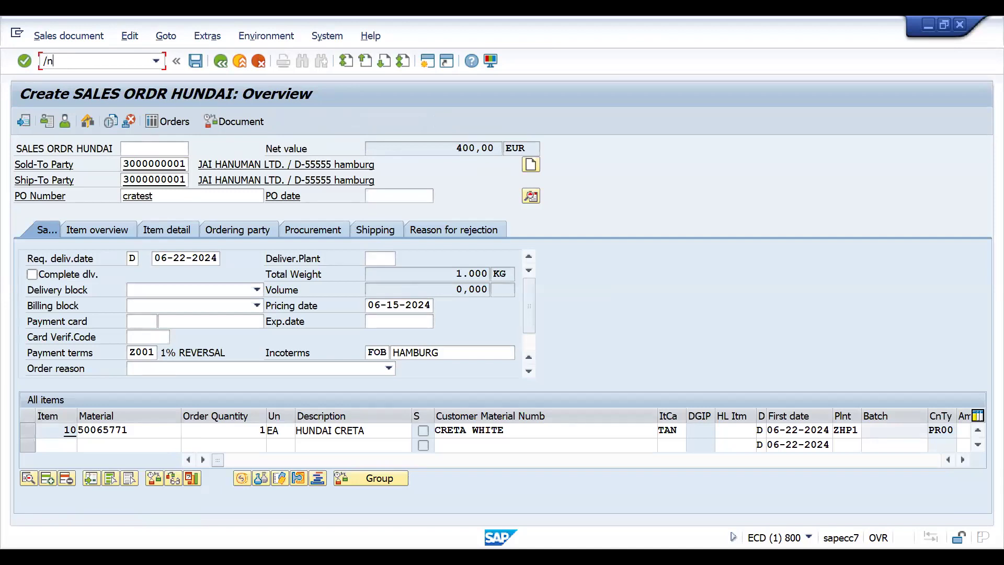
pyautogui.click(315, 368)
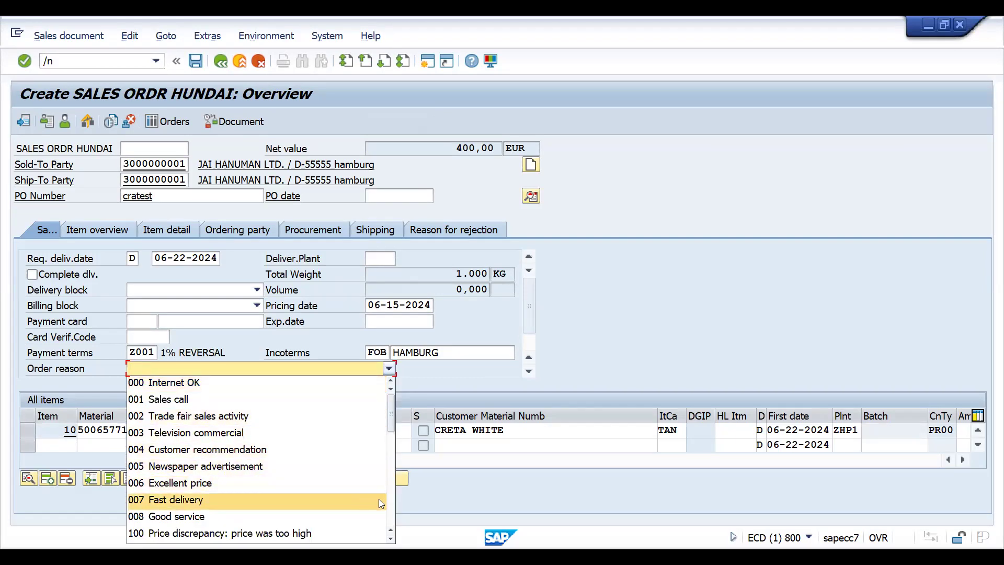
pyautogui.scroll(-3, 390, 512)
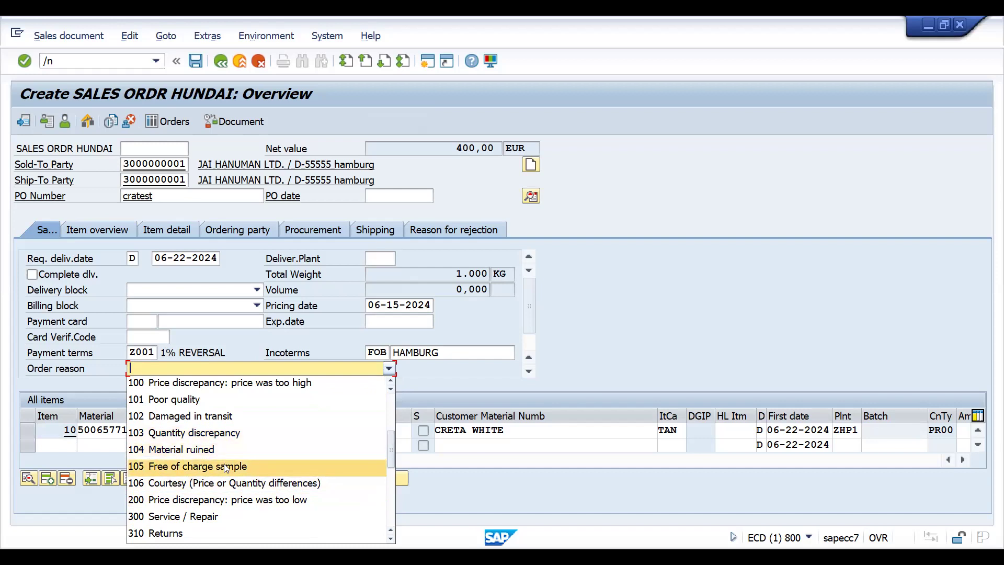
pyautogui.click(804, 313)
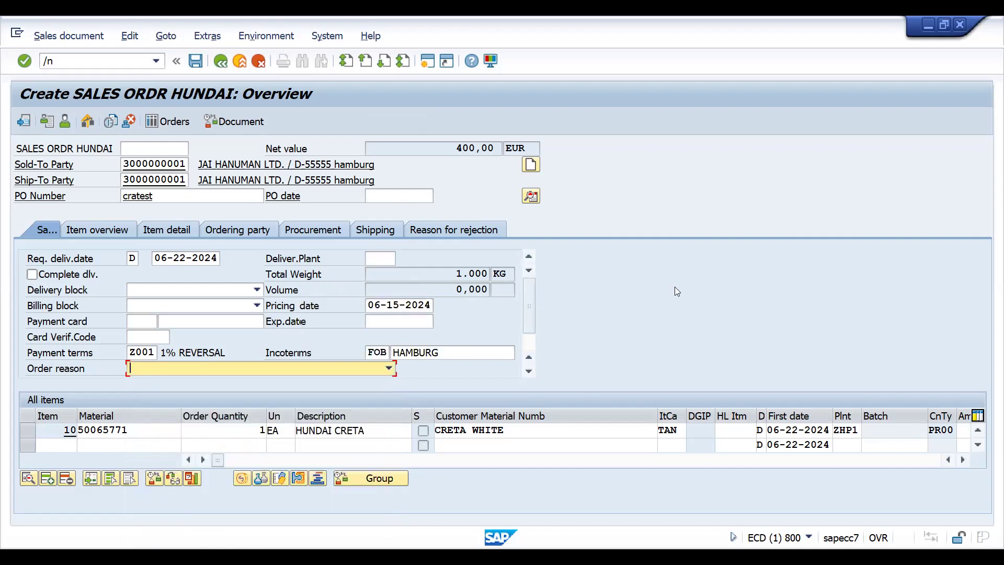
pyautogui.click(82, 61)
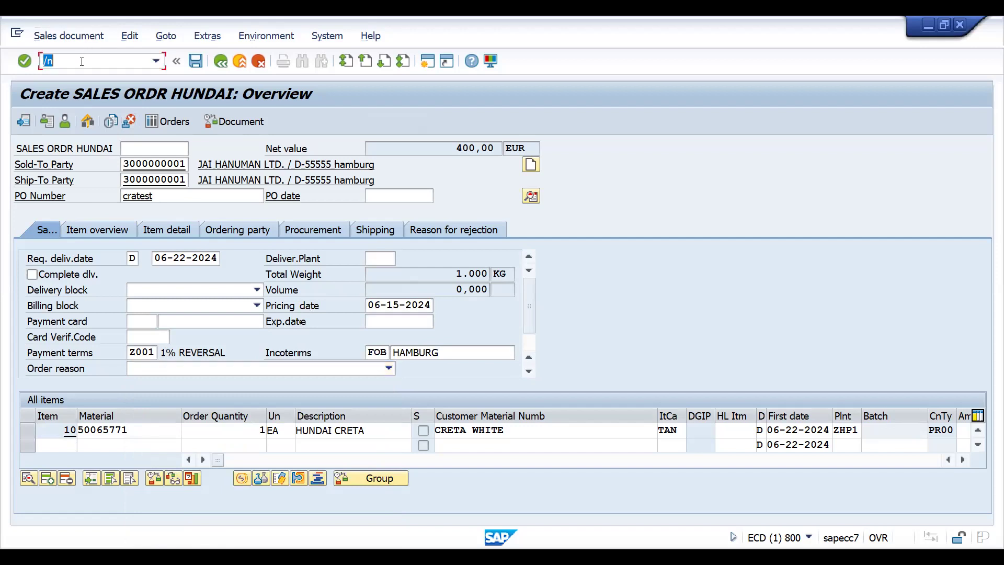
pyautogui.write('/nspr0')
pyautogui.press('BackSpace')
pyautogui.press('BackSpace')
pyautogui.press('BackSpace')
pyautogui.press('BackSpace')
pyautogui.press('BackSpace')
pyautogui.press('BackSpace')
pyautogui.write('/nsd')
pyautogui.press('Return')
# - View the basic data of cost center ZH02 with transaction KS02 and return to its initial screen
pyautogui.click(77, 61)
pyautogui.write('/nks0')
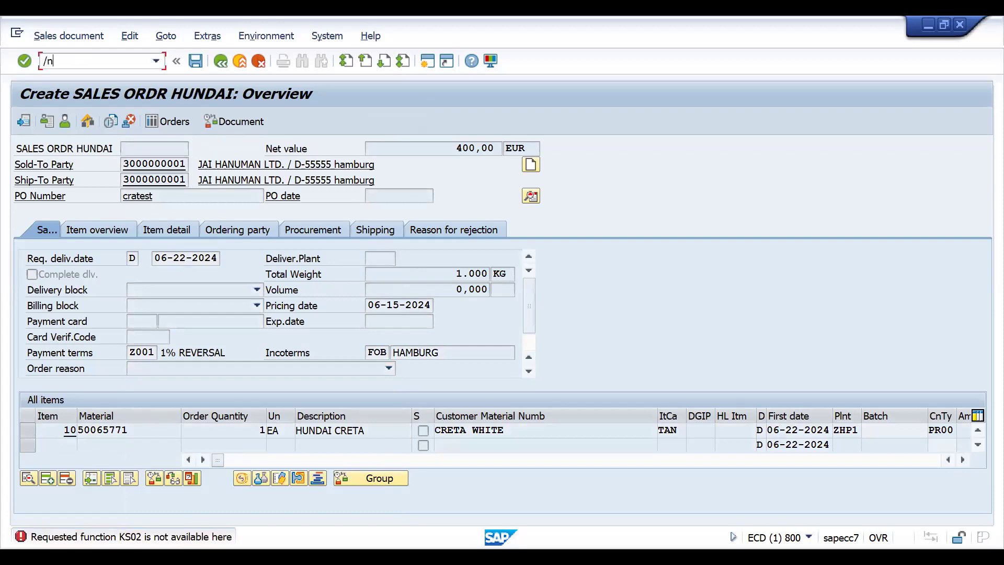
pyautogui.write('2')
pyautogui.press('Return')
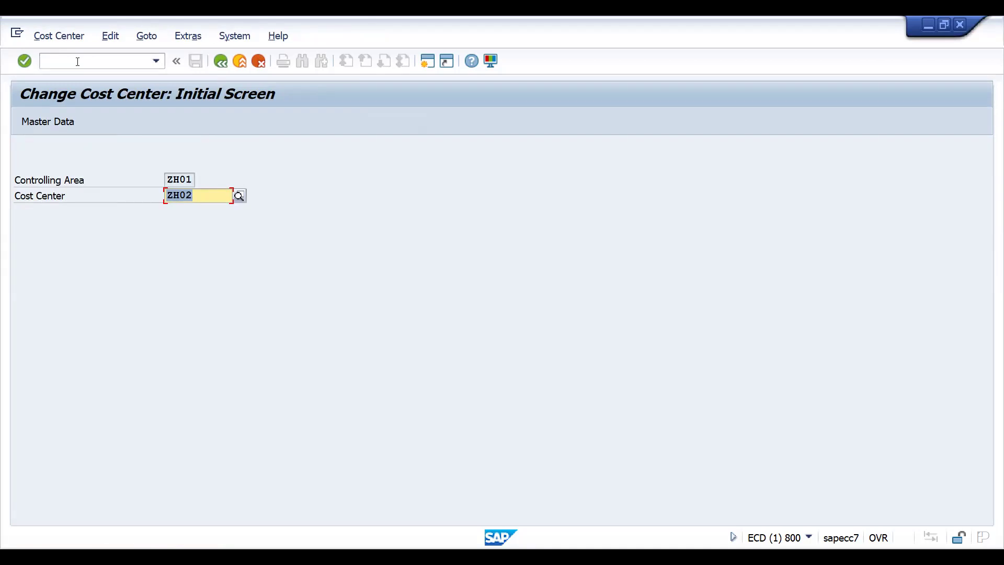
pyautogui.press('Return')
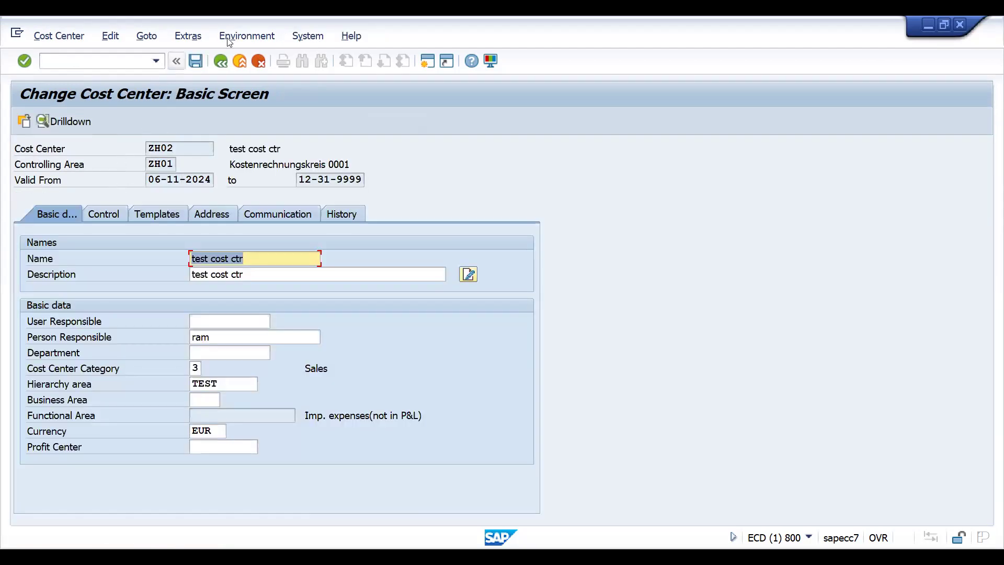
pyautogui.click(221, 63)
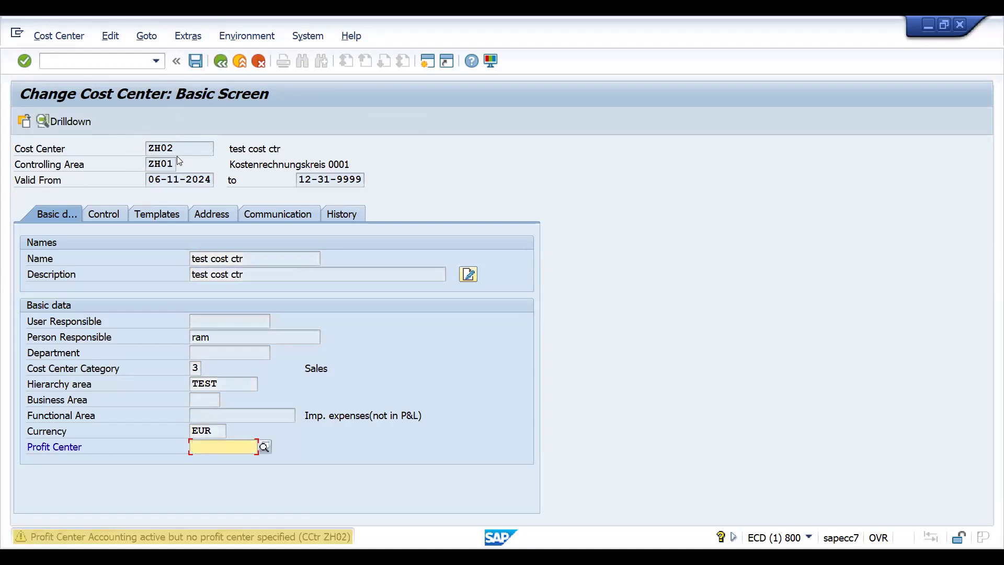
pyautogui.press('Return')
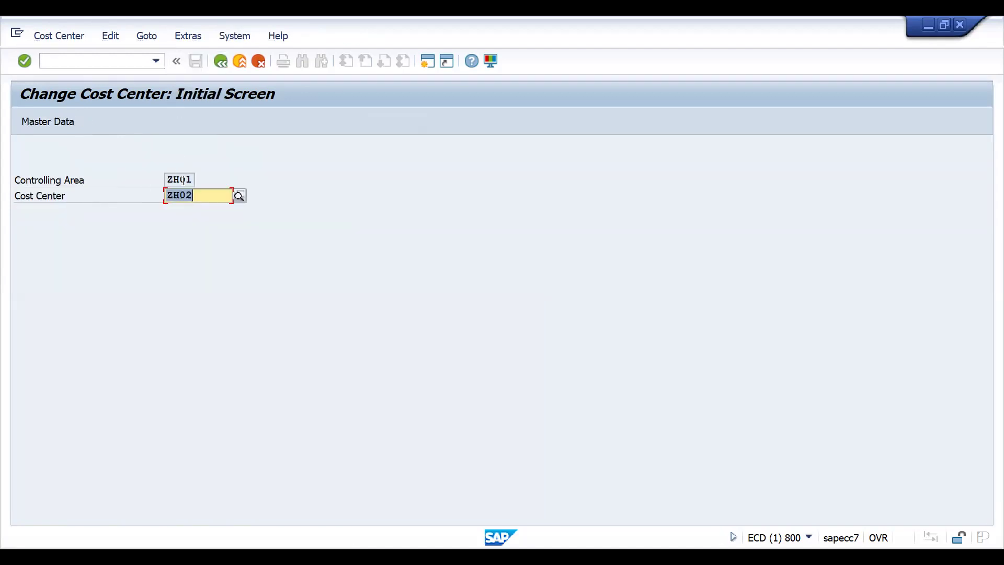
pyautogui.press('End')
# - Start transaction KS01 and create cost center ZH03 with reference to cost center ZH01
pyautogui.click(71, 62)
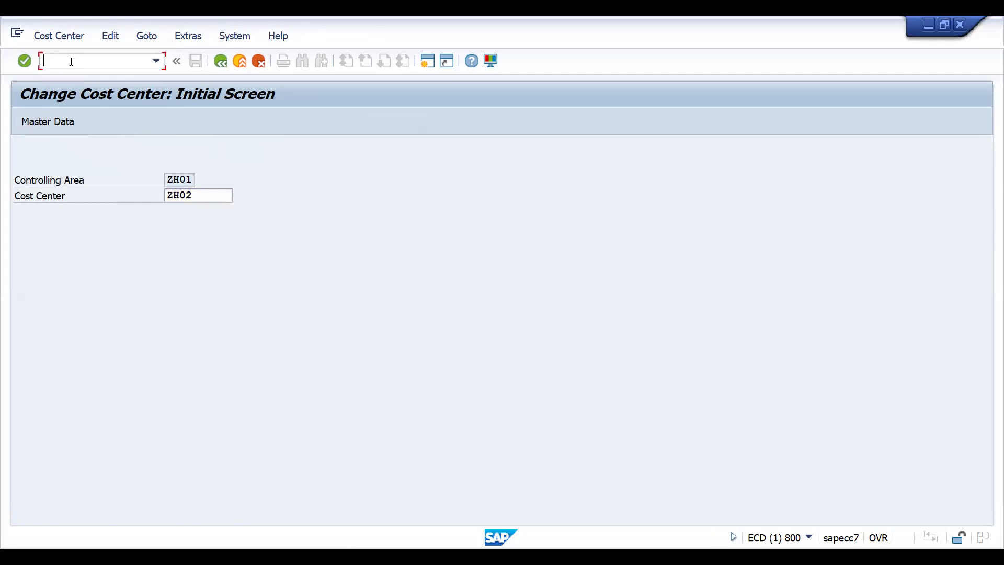
pyautogui.write('/nks01')
pyautogui.press('Return')
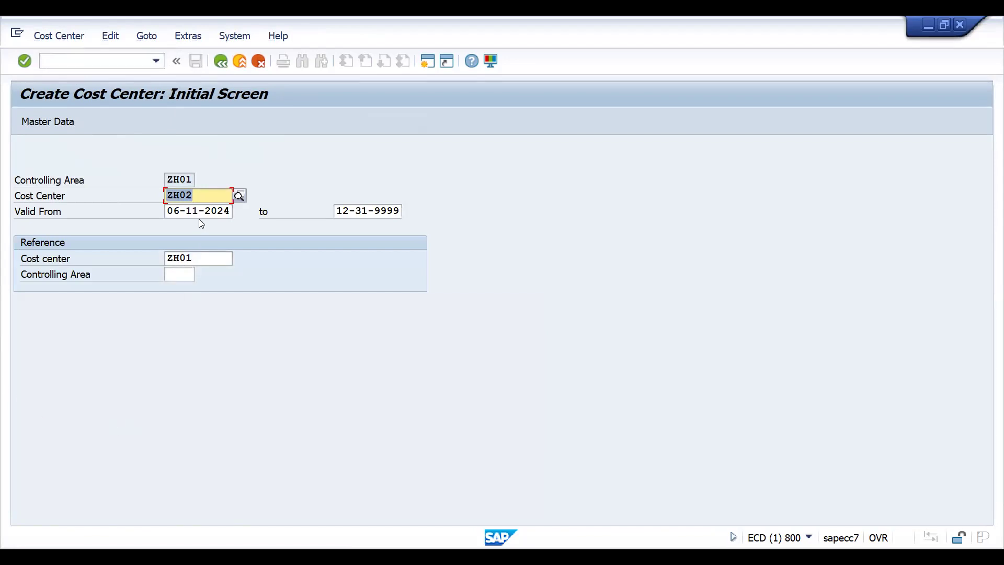
pyautogui.click(200, 197)
pyautogui.press('BackSpace')
pyautogui.write('3')
pyautogui.press('Return')
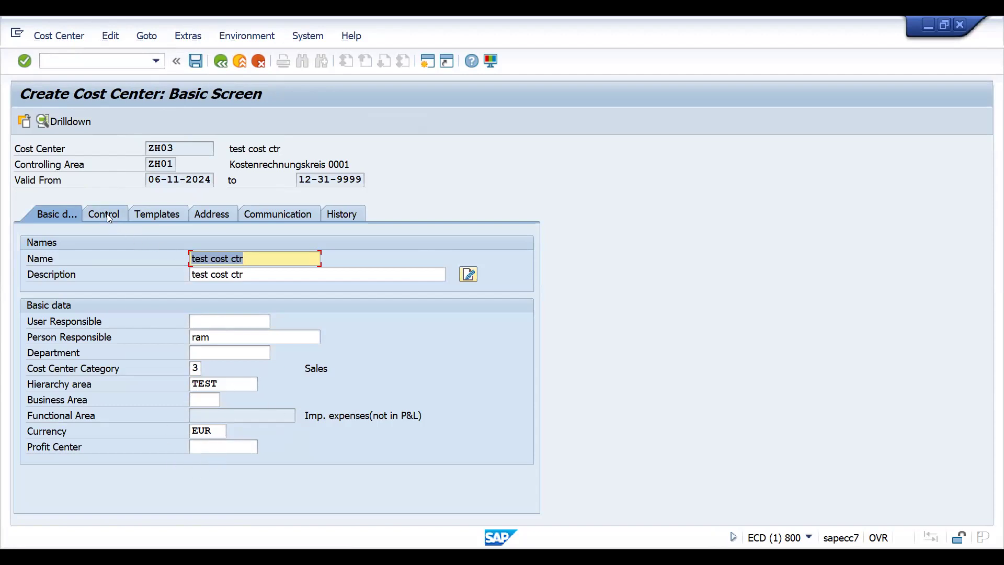
# - Check the control, templates, address and communication data of cost center ZH03 and save it
pyautogui.press('Return')
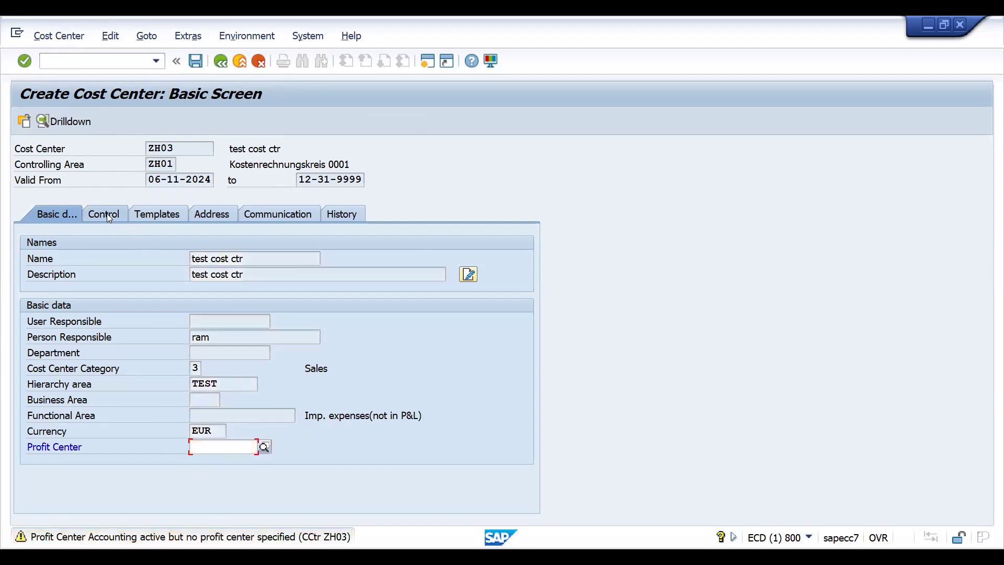
pyautogui.click(107, 214)
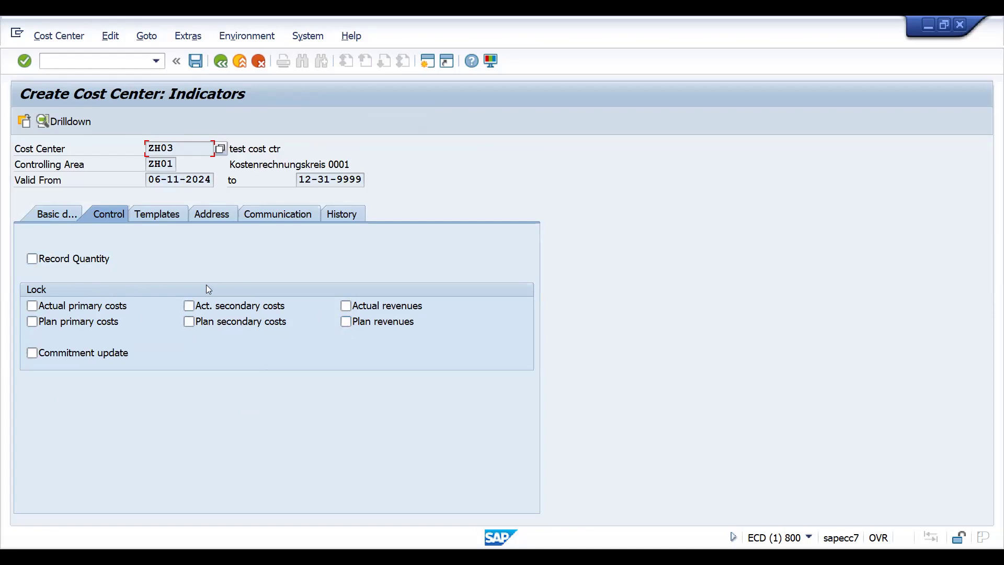
pyautogui.click(161, 212)
pyautogui.click(214, 216)
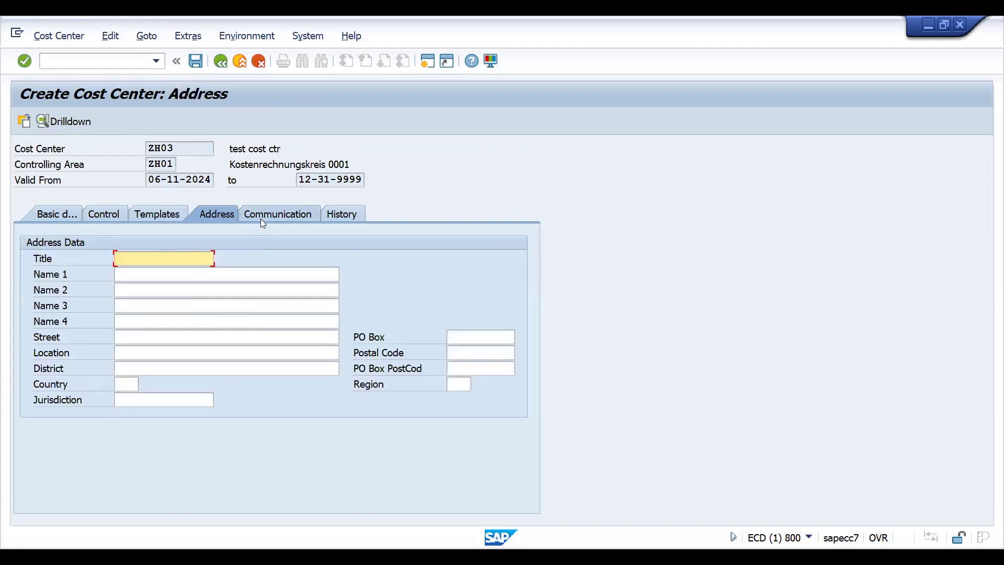
pyautogui.click(261, 219)
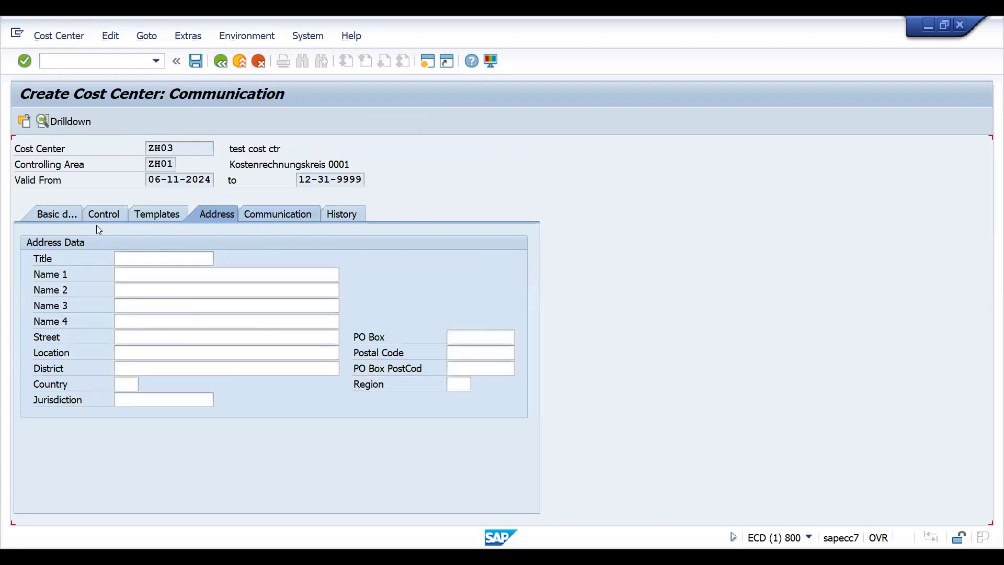
pyautogui.click(55, 216)
pyautogui.click(196, 61)
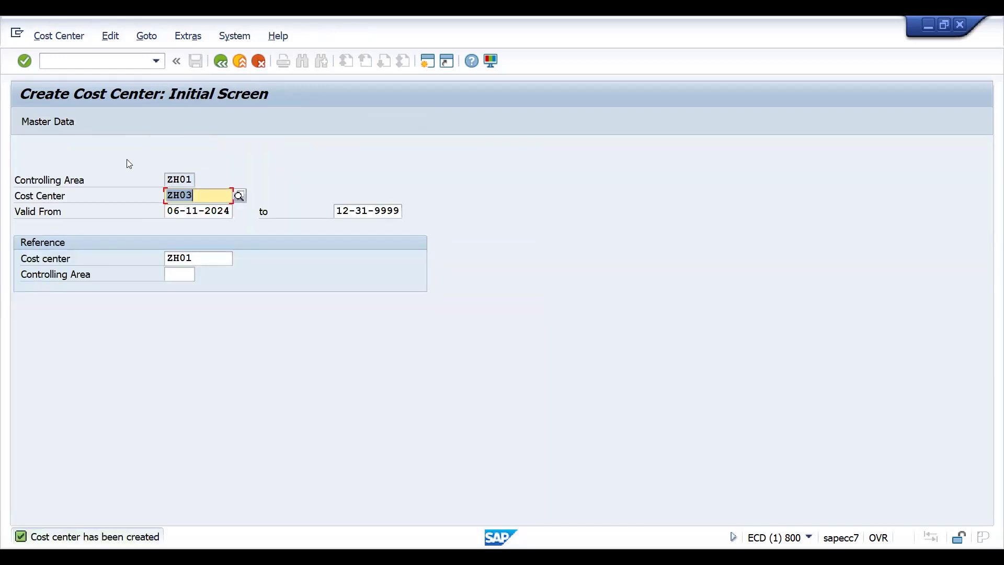
# - Leave cost center creation and display the SAP Customizing Implementation Guide
pyautogui.click(92, 65)
pyautogui.write('/ncj20n')
pyautogui.press('Return')
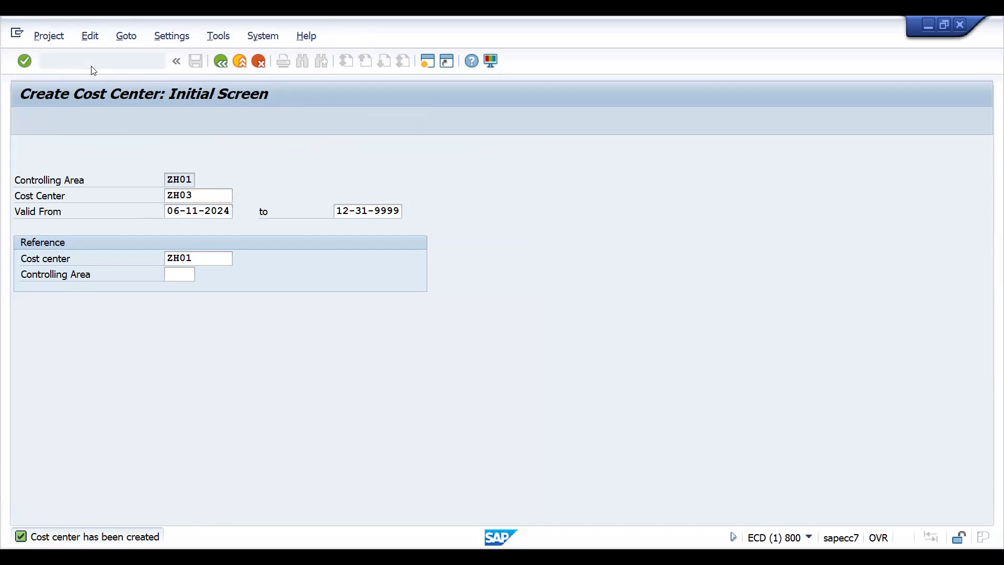
pyautogui.click(59, 123)
# - Expand Sales and Distribution and its Basic Functions node in the implementation guide structure
pyautogui.click(121, 316)
pyautogui.press('Down')
pyautogui.press('Down')
pyautogui.press('Down')
pyautogui.press('Down')
pyautogui.press('Down')
pyautogui.press('Down')
pyautogui.press('Down')
pyautogui.press('Down')
pyautogui.press('Down')
pyautogui.press('Down')
pyautogui.press('Down')
pyautogui.press('Down')
pyautogui.press('Down')
pyautogui.press('Down')
pyautogui.press('Down')
pyautogui.press('Down')
pyautogui.press('Down')
pyautogui.press('Down')
pyautogui.press('Down')
pyautogui.press('Down')
pyautogui.press('Down')
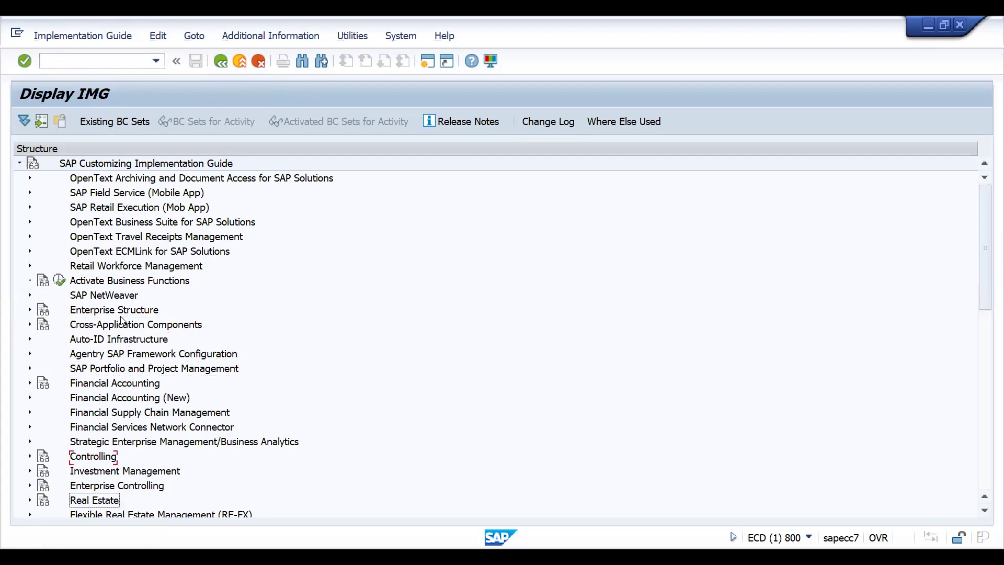
pyautogui.press('Up')
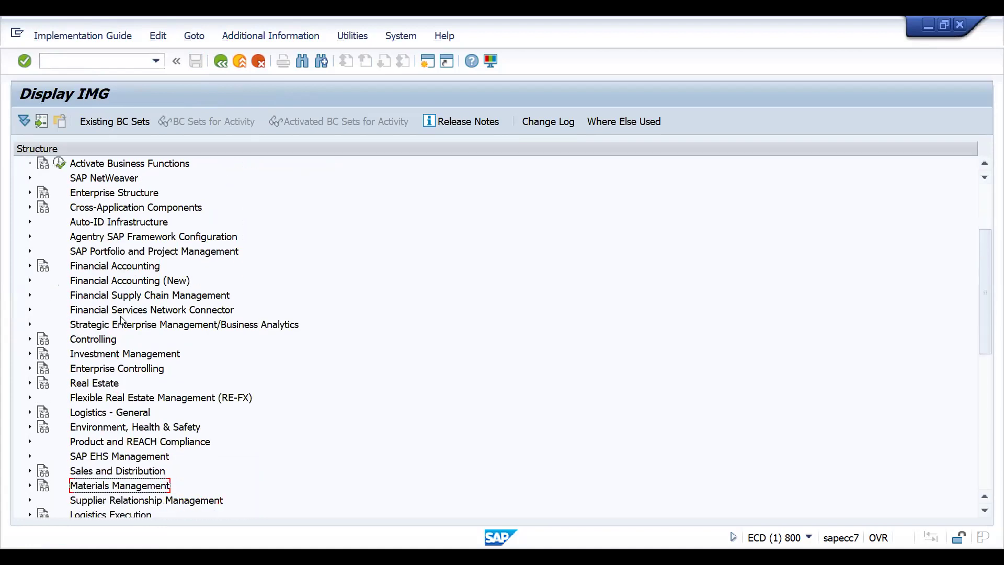
pyautogui.press('Up')
pyautogui.press('Right')
pyautogui.press('Down')
pyautogui.press('Down')
pyautogui.press('Right')
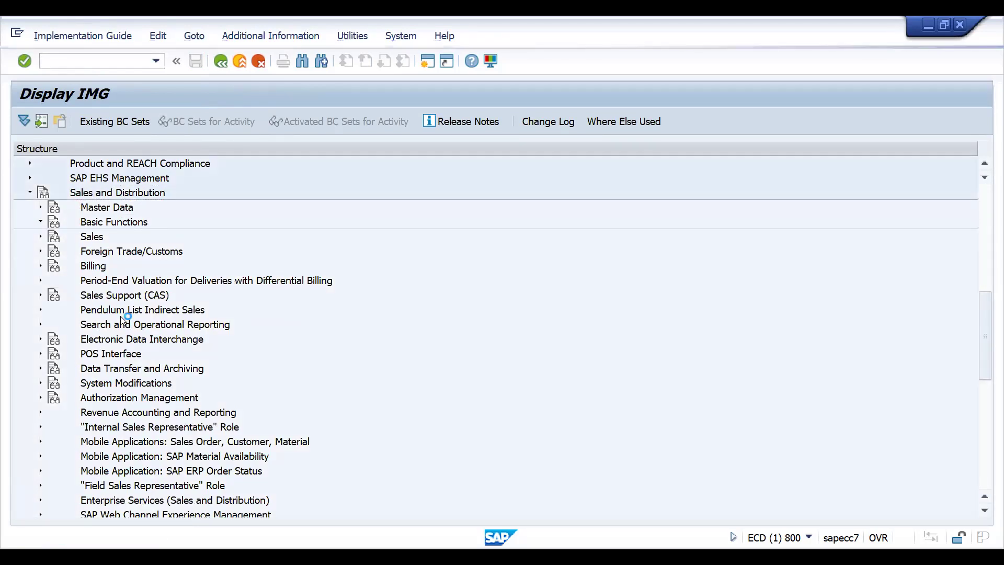
# - Expand the Account Assignment/Costing node under Basic Functions
pyautogui.press('Down')
pyautogui.press('Down')
pyautogui.press('Down')
pyautogui.press('Down')
pyautogui.press('Down')
pyautogui.press('Down')
pyautogui.press('Up')
pyautogui.press('Down')
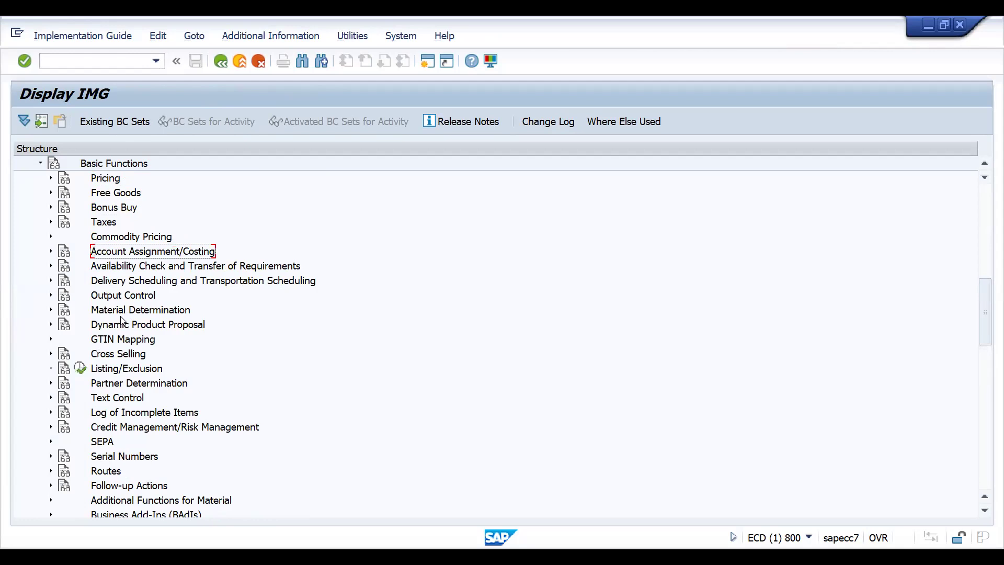
pyautogui.press('Right')
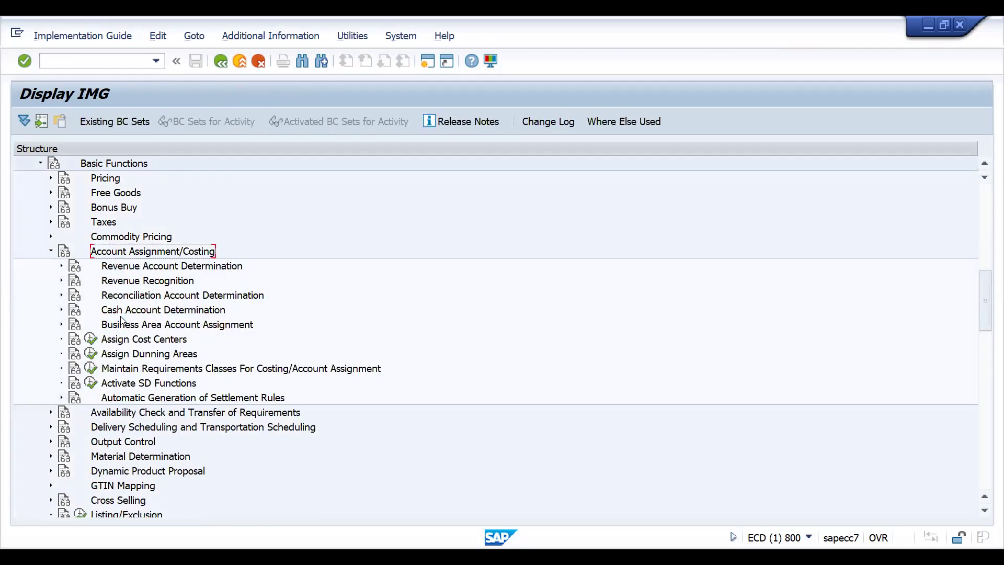
# - Execute the Assign Cost Centers activity under Account Assignment/Costing
pyautogui.press('Down')
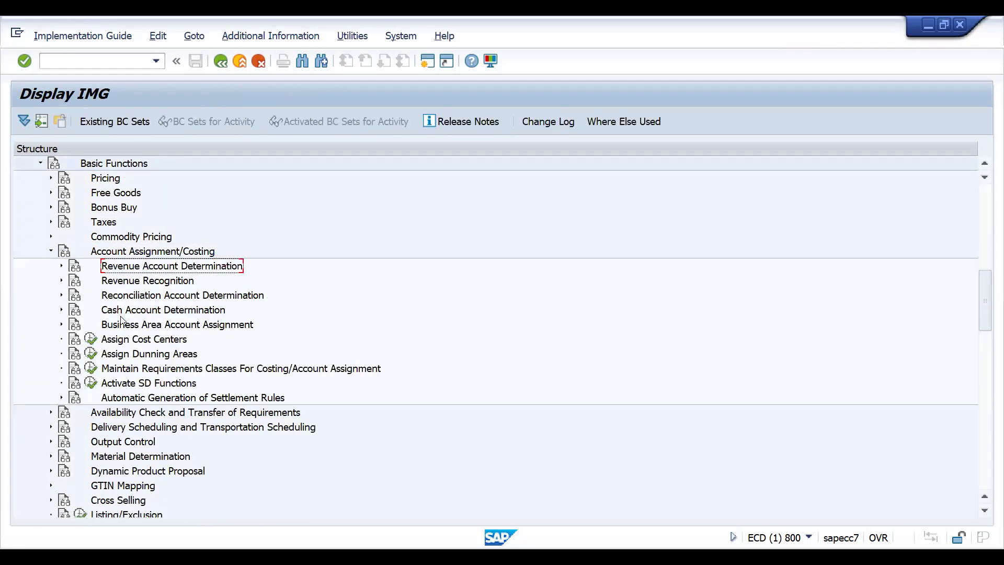
pyautogui.press('Down')
pyautogui.press('Down')
pyautogui.press('Down')
pyautogui.press('Down')
pyautogui.press('Down')
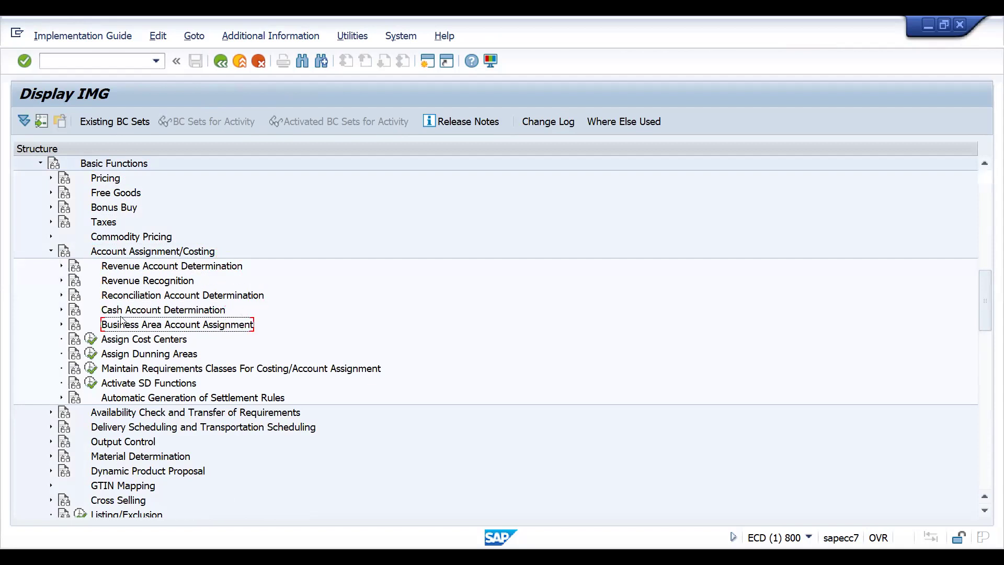
pyautogui.click(91, 340)
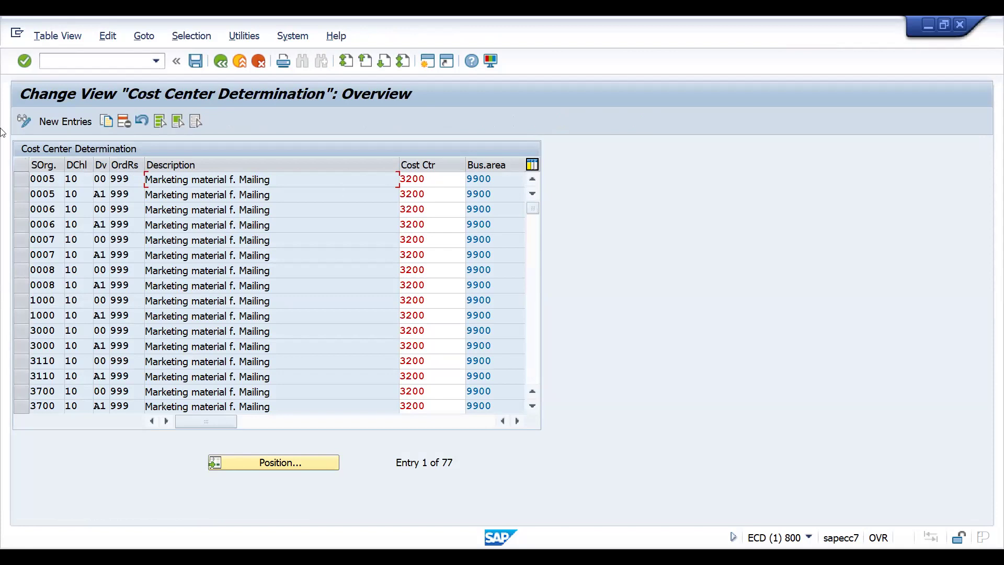
# - Add a cost center determination entry with sales organization ZH01, distribution channel h1 and division hh
pyautogui.click(264, 425)
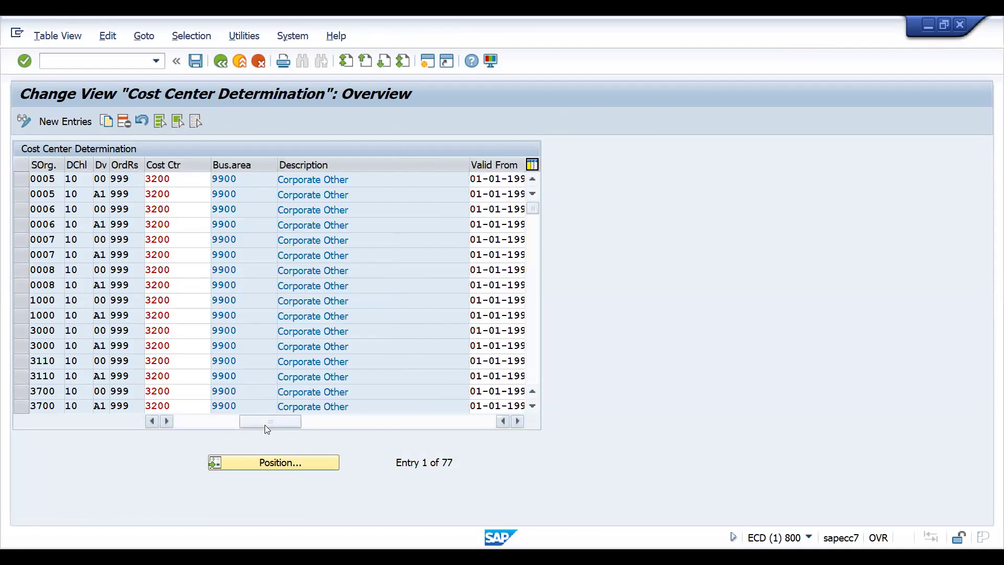
pyautogui.click(187, 419)
pyautogui.click(58, 120)
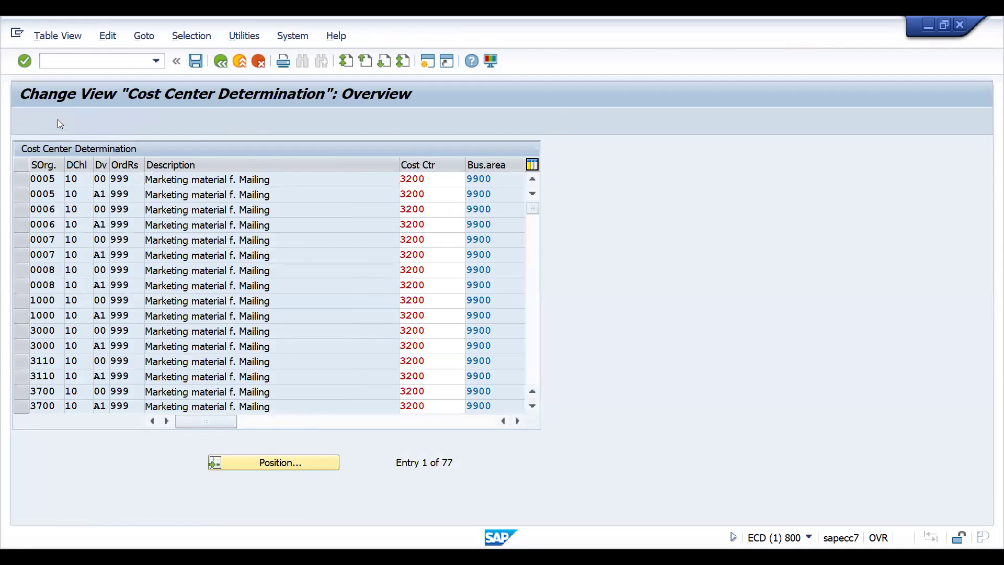
pyautogui.write('ZH01')
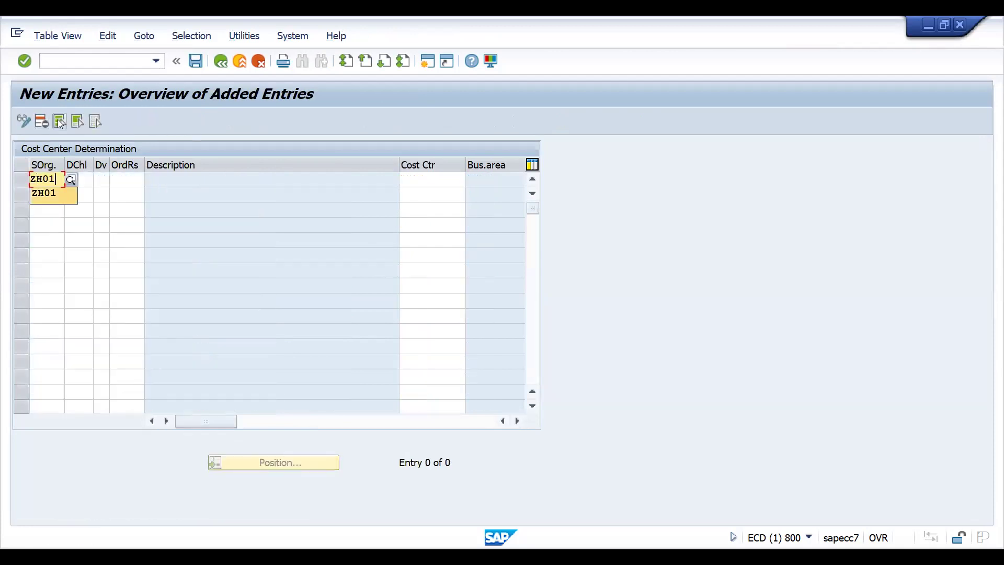
pyautogui.press('Tab')
pyautogui.write('h1')
pyautogui.press('Tab')
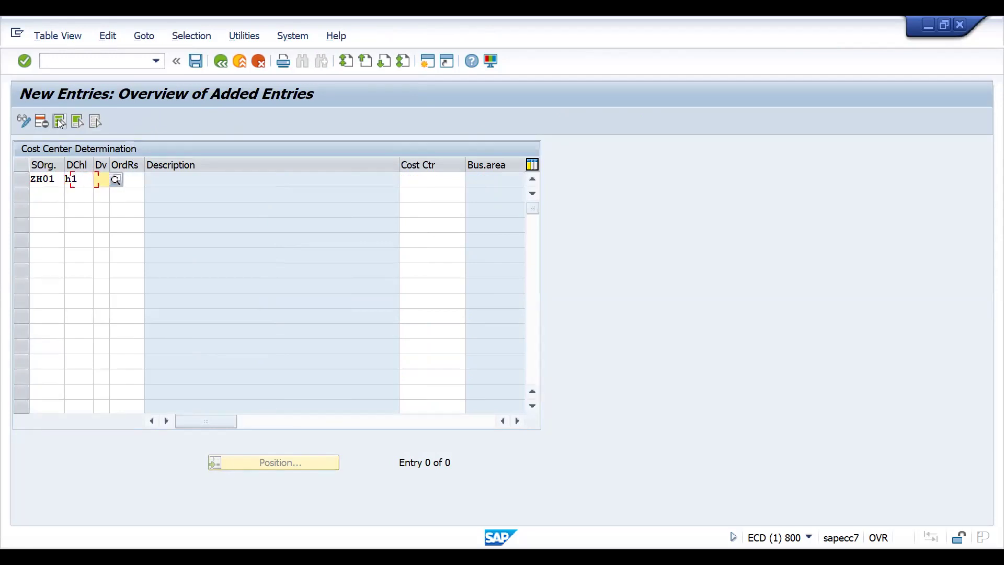
pyautogui.write('hh')
pyautogui.press('Tab')
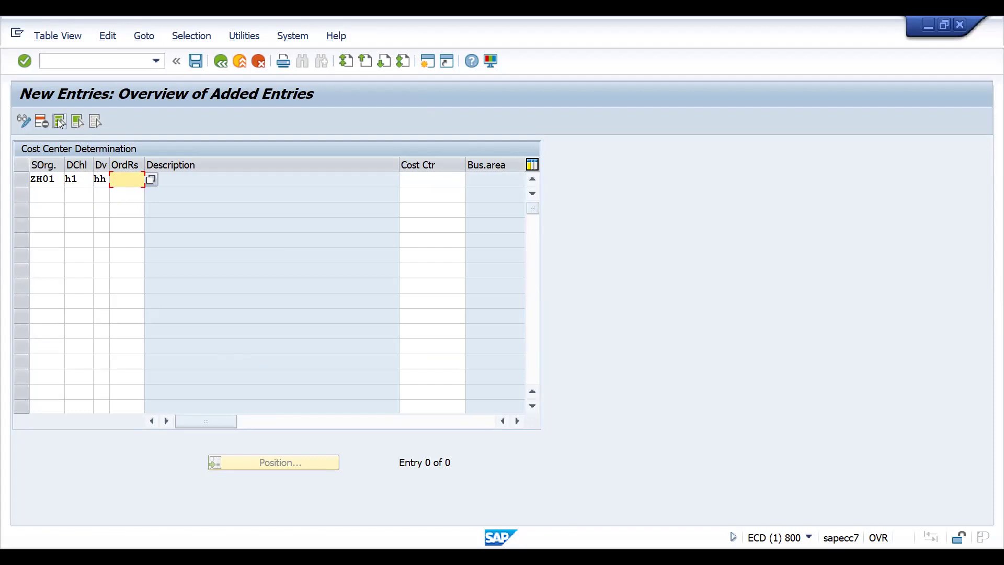
# - Set the order reason of the new cost center determination entry to 007
pyautogui.press('BackSpace')
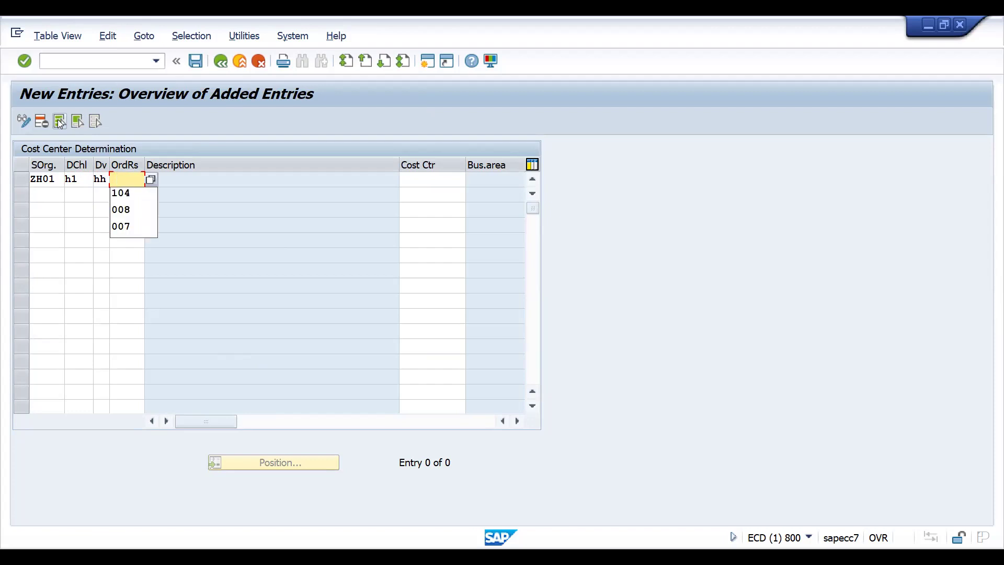
pyautogui.press('Down')
pyautogui.press('Down')
pyautogui.press('Down')
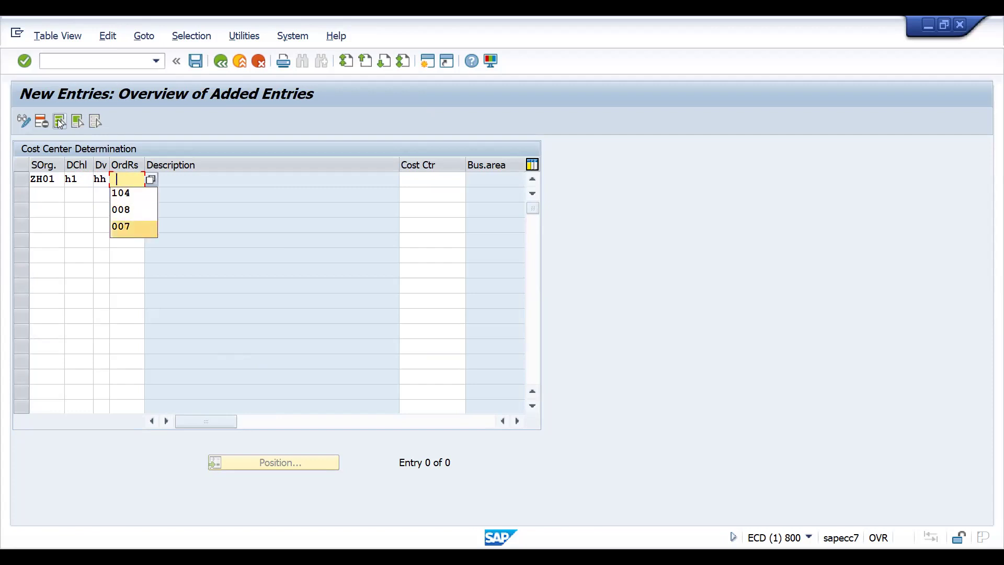
pyautogui.press('Return')
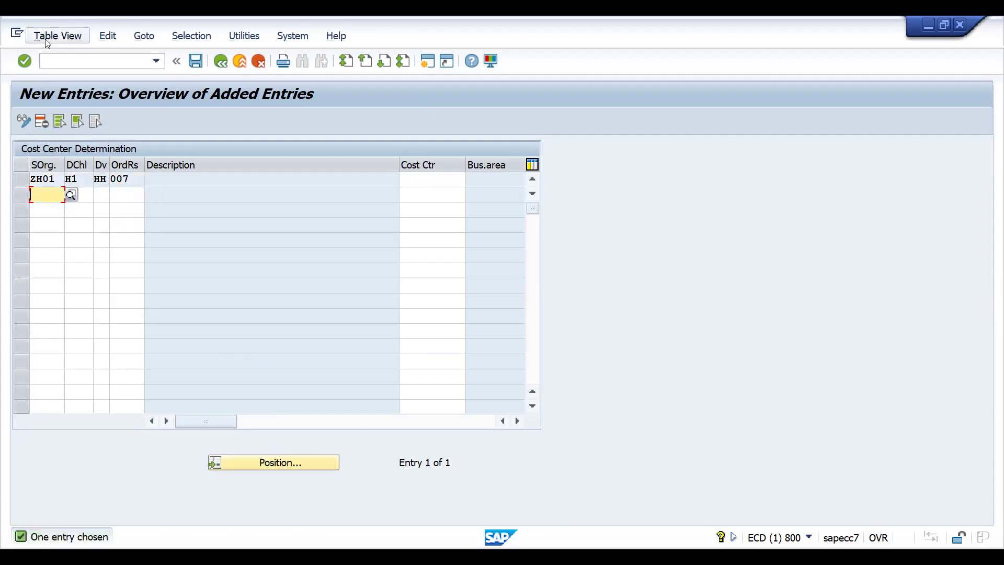
pyautogui.click(127, 181)
pyautogui.click(150, 181)
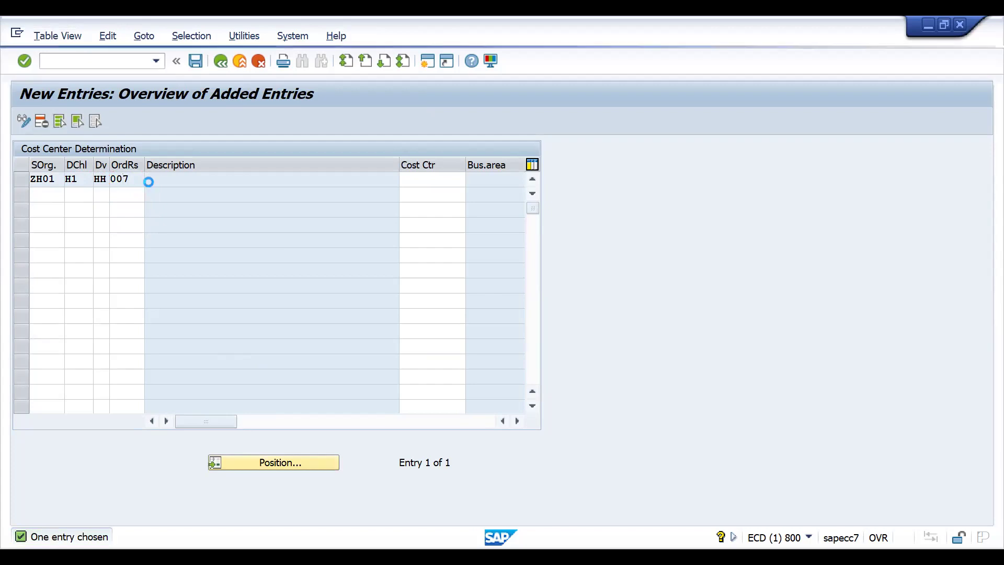
pyautogui.press('Escape')
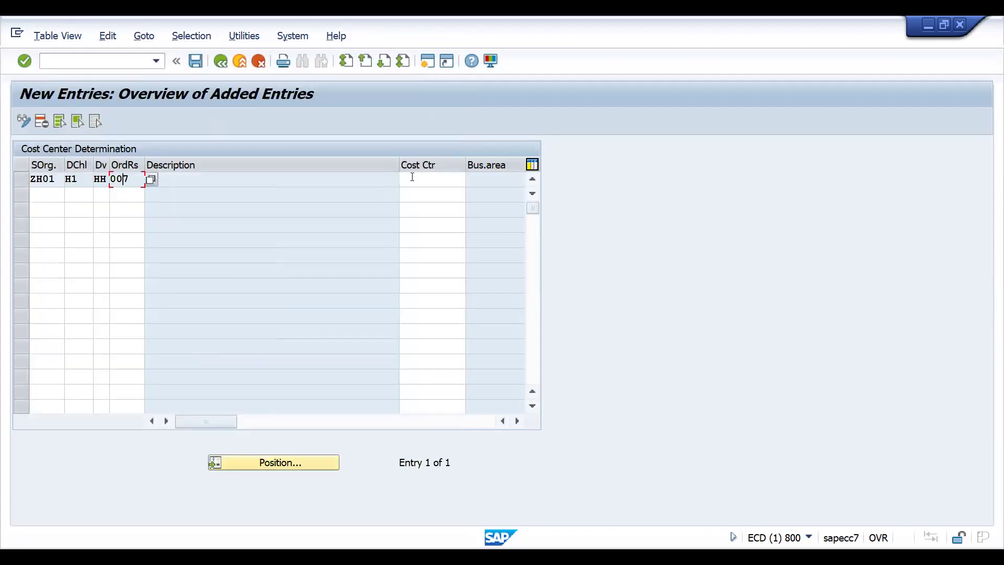
# - Try to assign cost center ks01 to the order reason 007 entry
pyautogui.click(412, 177)
pyautogui.write('ks01')
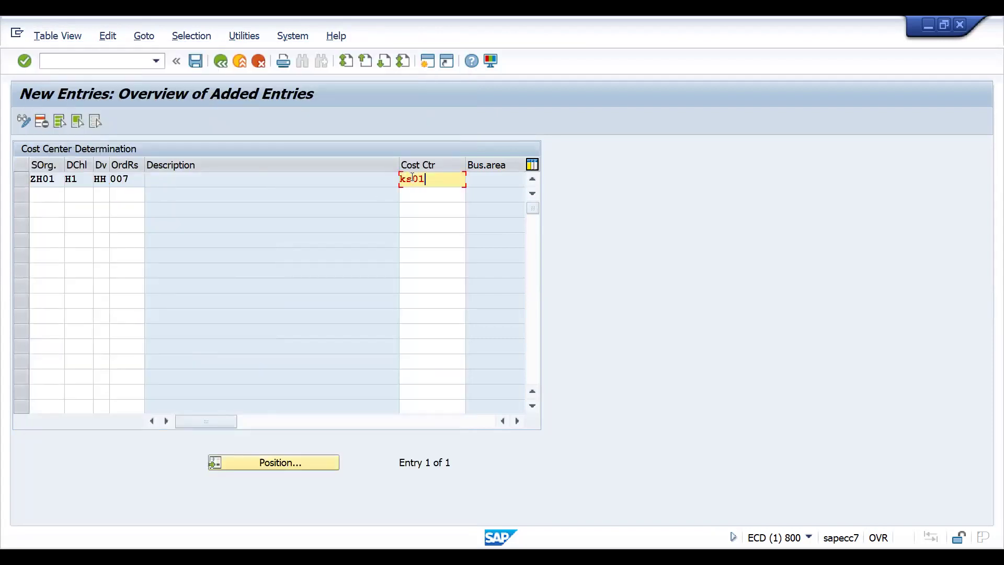
pyautogui.press('Return')
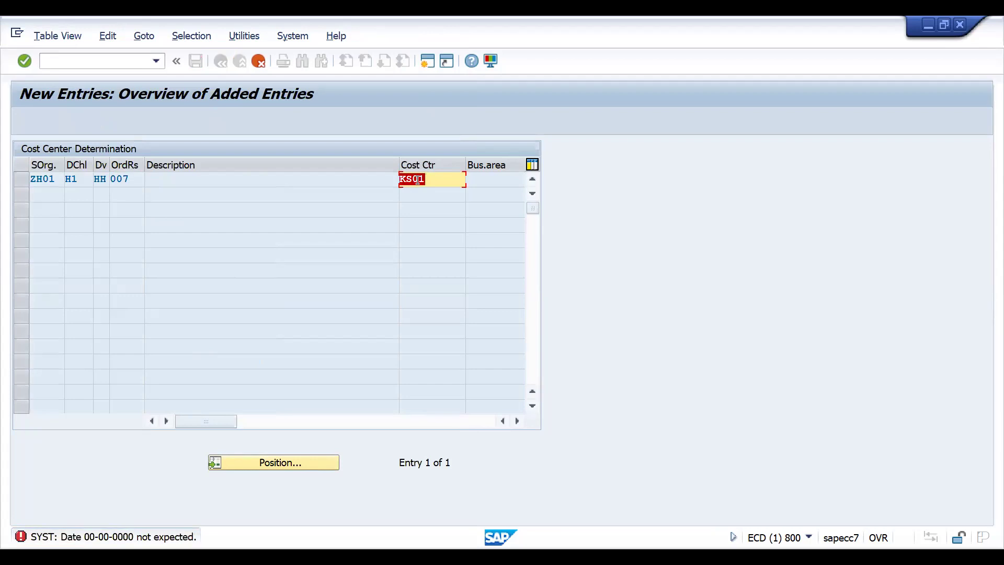
# - Set the valid-from date of the order reason 007 entry to 06-14-2024
pyautogui.press('Down')
pyautogui.press('Down')
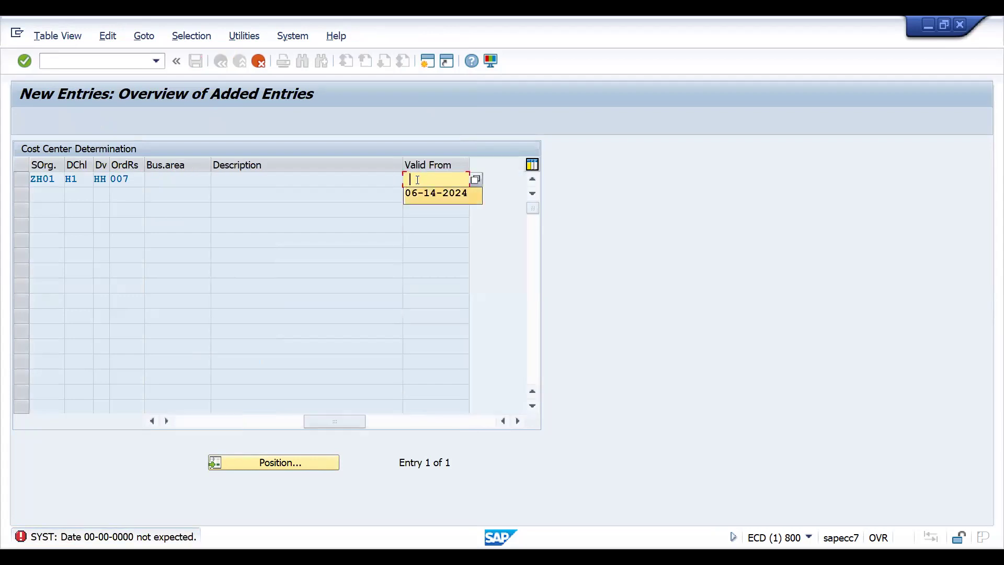
pyautogui.press('Return')
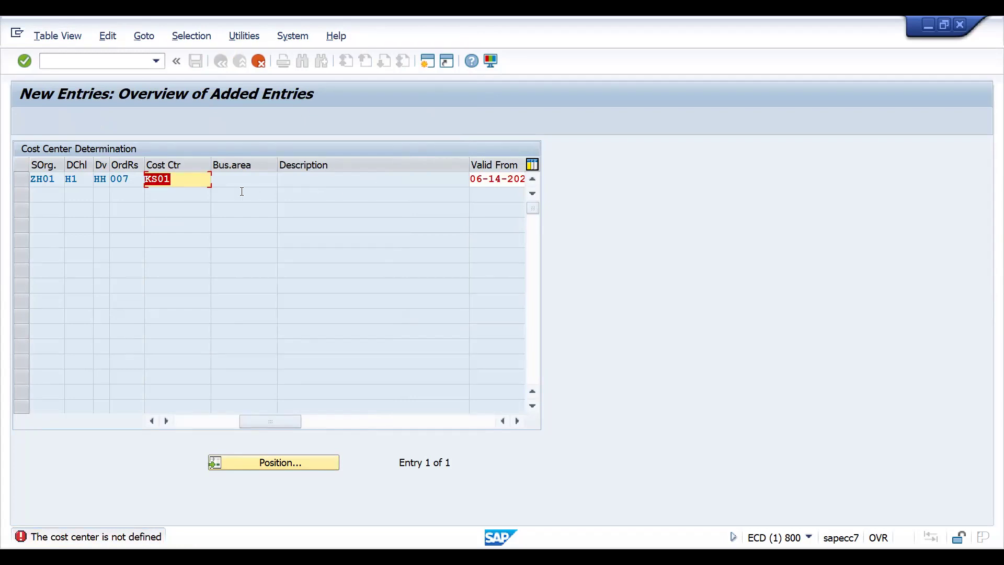
# - Replace the cost center of the order reason 007 entry with zh01 and save the table
pyautogui.click(186, 181)
pyautogui.press('BackSpace')
pyautogui.press('BackSpace')
pyautogui.press('BackSpace')
pyautogui.press('BackSpace')
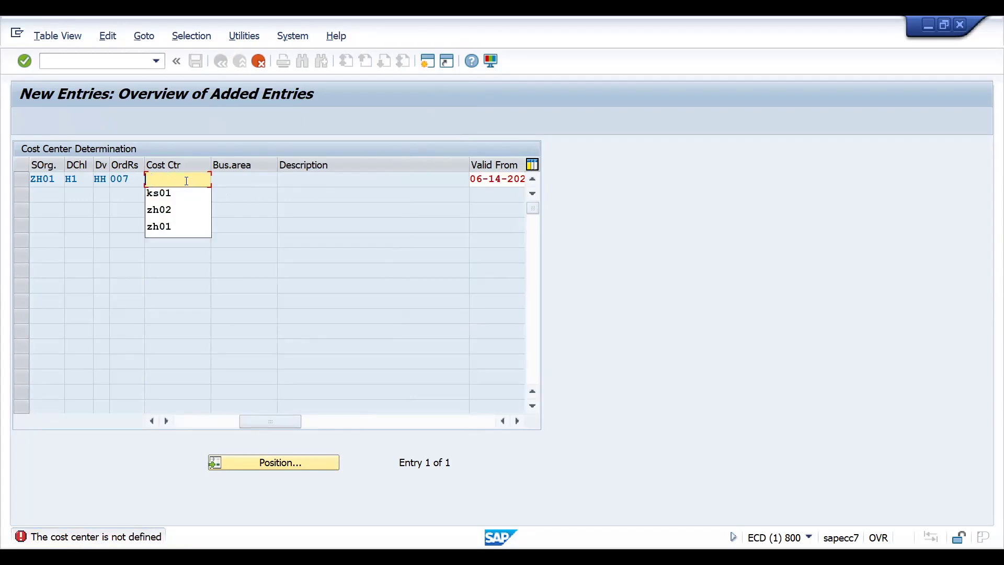
pyautogui.click(179, 226)
pyautogui.press('Return')
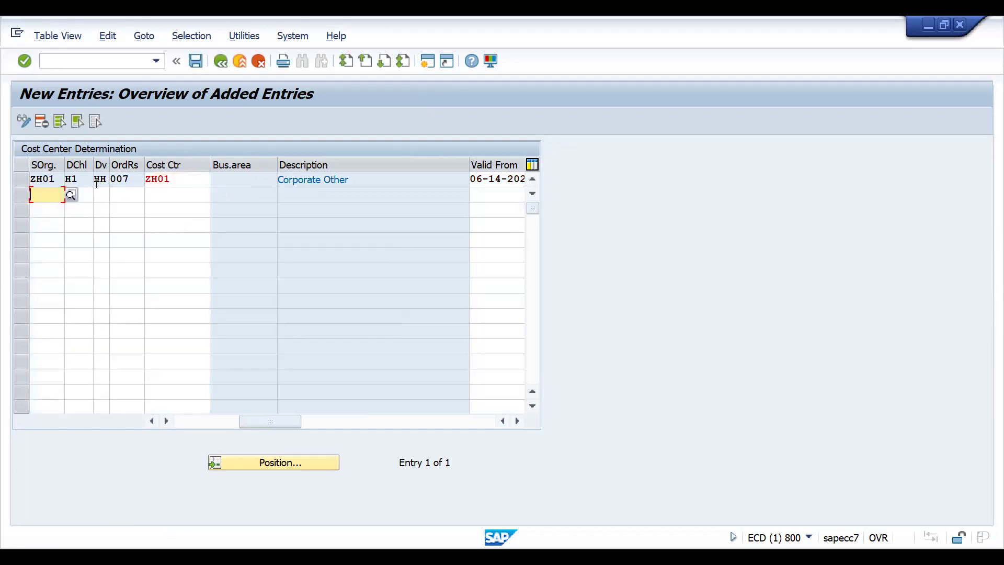
pyautogui.hotkey('ctrl', 's')
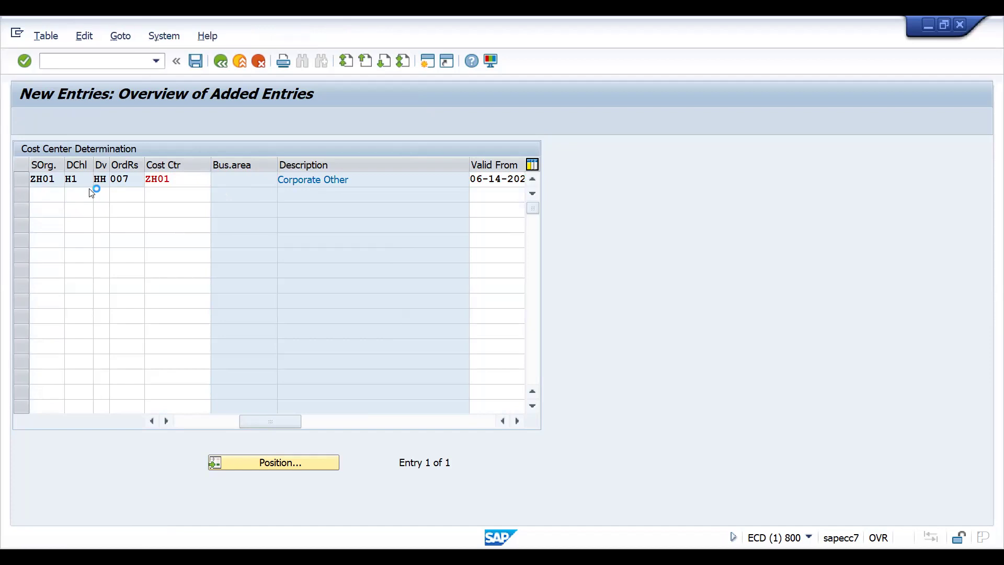
# - Add a second entry with sales organization ZH01, distribution channel h1, division hh and order reason 104
pyautogui.press('Return')
pyautogui.write('ZH01')
pyautogui.press('Tab')
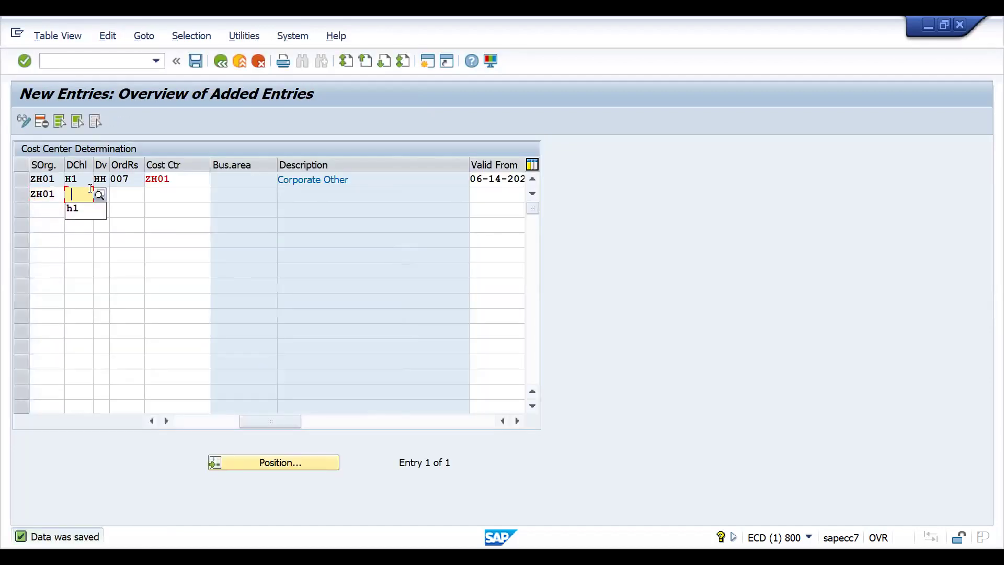
pyautogui.write('h1')
pyautogui.press('Tab')
pyautogui.write('hh')
pyautogui.press('Tab')
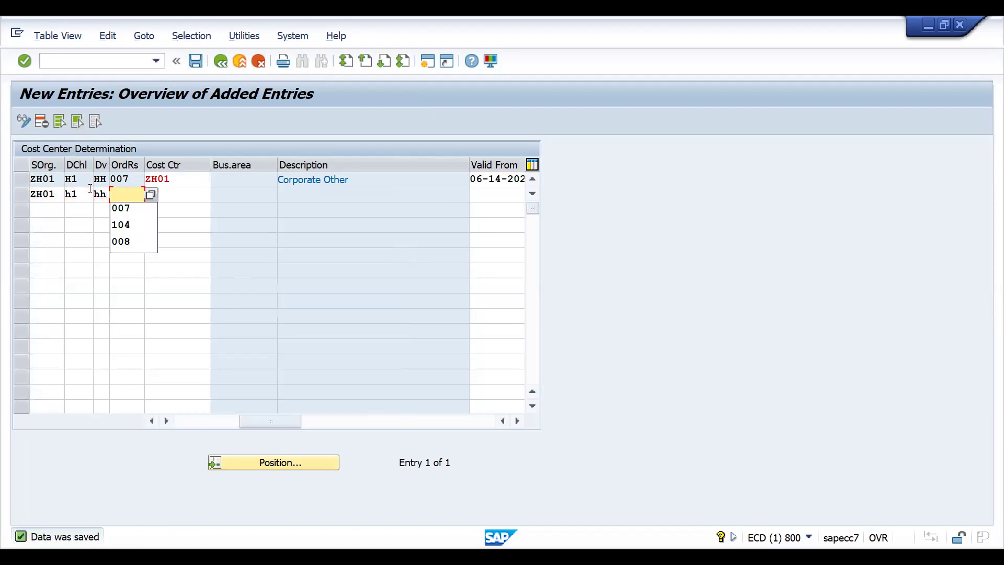
pyautogui.press('Down')
pyautogui.press('Down')
pyautogui.press('Return')
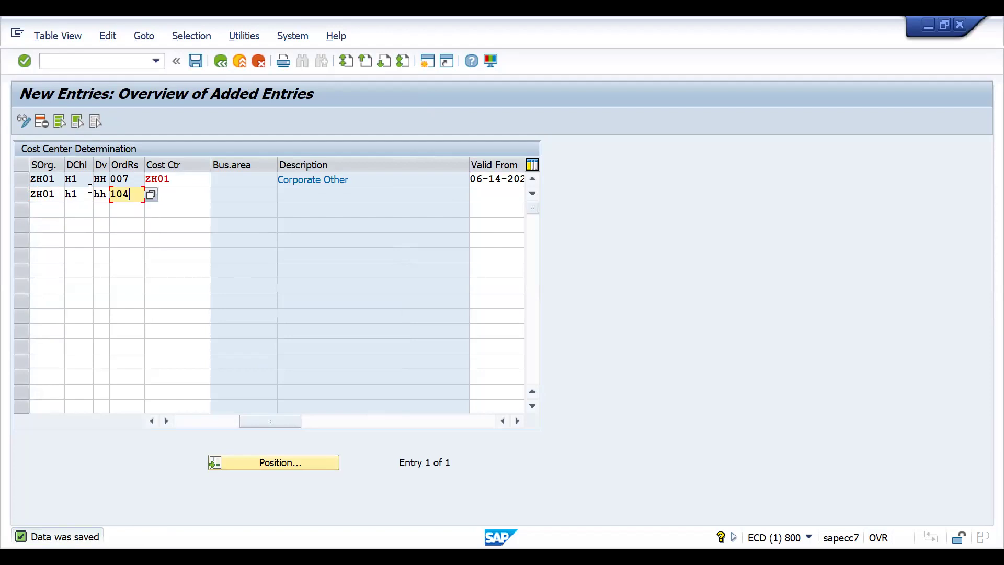
# - Assign cost center zh02 to the order reason 104 entry
pyautogui.press('Tab')
pyautogui.press('Down')
pyautogui.press('Down')
pyautogui.press('Down')
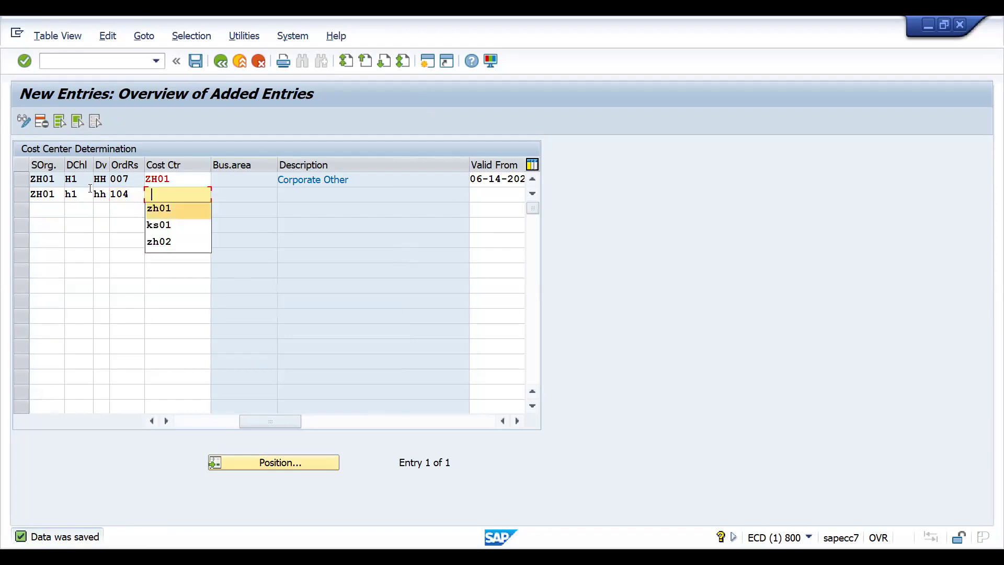
pyautogui.press('Return')
pyautogui.press('Tab')
pyautogui.press('Tab')
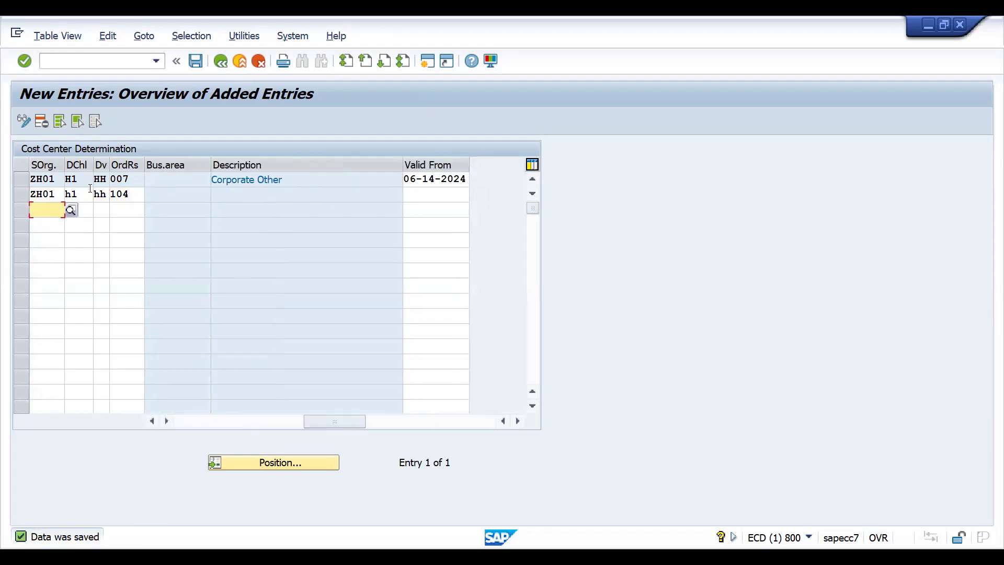
# - Set the valid-from date of the order reason 104 entry to 06-14-2024 and save
pyautogui.click(443, 194)
pyautogui.press('Down')
pyautogui.press('Return')
pyautogui.press('Return')
pyautogui.hotkey('ctrl', 's')
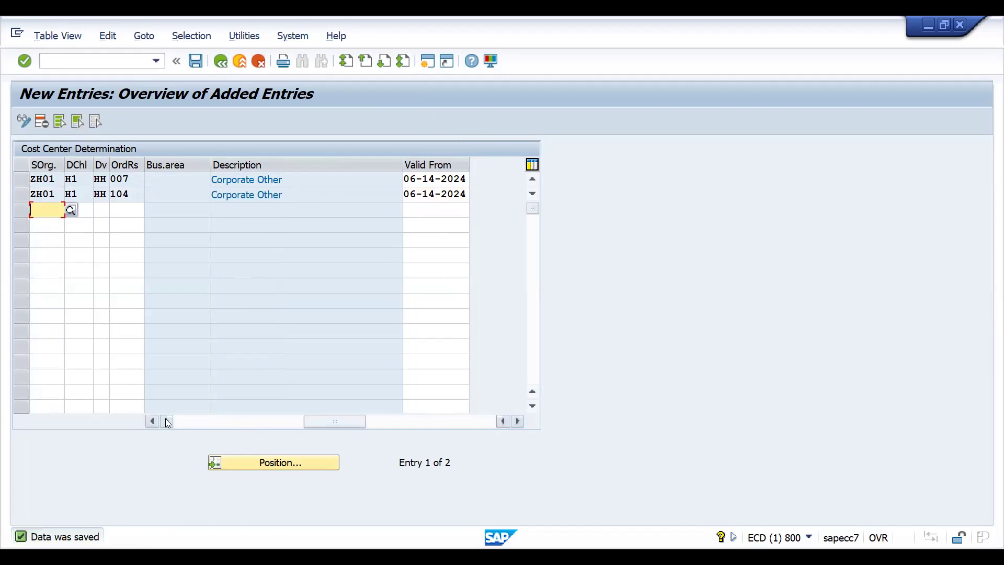
# - Add a third entry with sales organization ZH01, distribution channel h1 and division hh
pyautogui.click(195, 425)
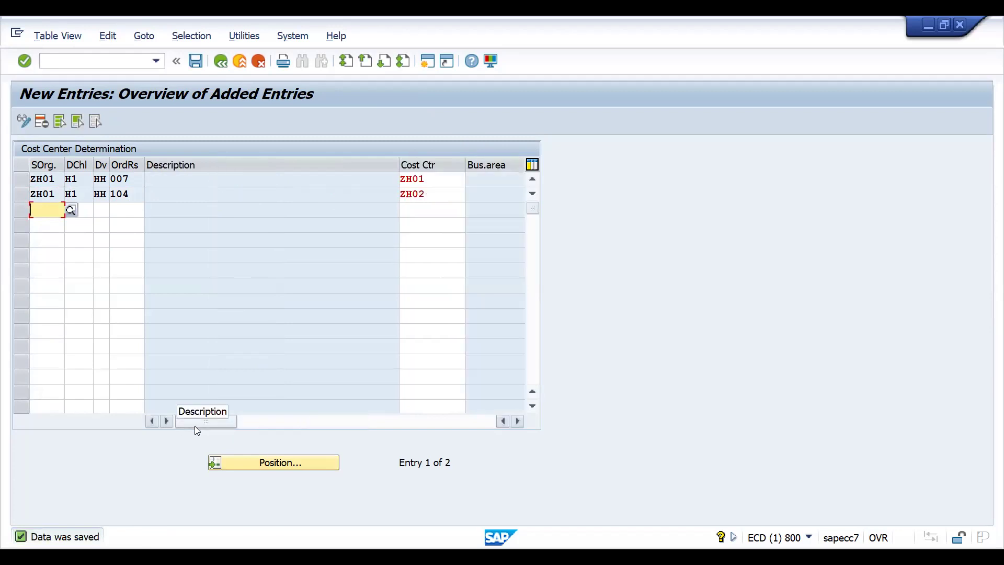
pyautogui.press('Down')
pyautogui.press('Down')
pyautogui.press('Return')
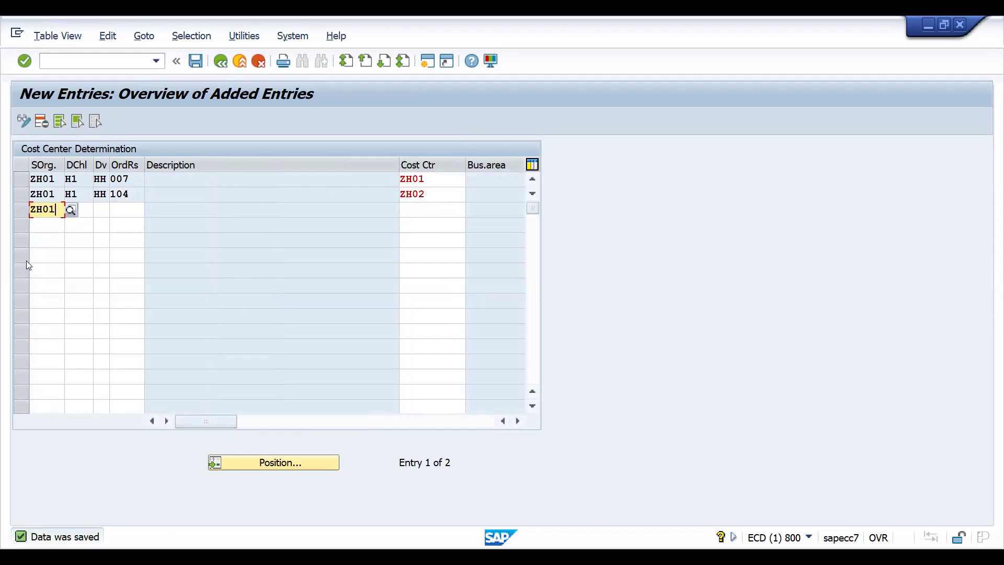
pyautogui.press('Tab')
pyautogui.press('Down')
pyautogui.press('Down')
pyautogui.press('Return')
pyautogui.press('Tab')
pyautogui.press('Down')
pyautogui.press('Down')
pyautogui.press('Return')
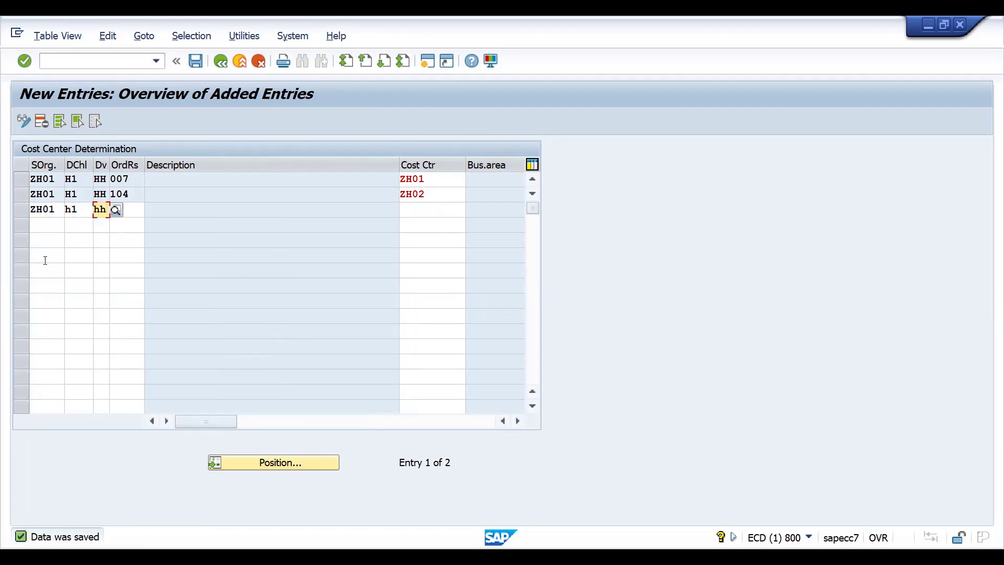
# - Set the third entry's order reason to 105 and its cost center to zh03
pyautogui.click(132, 211)
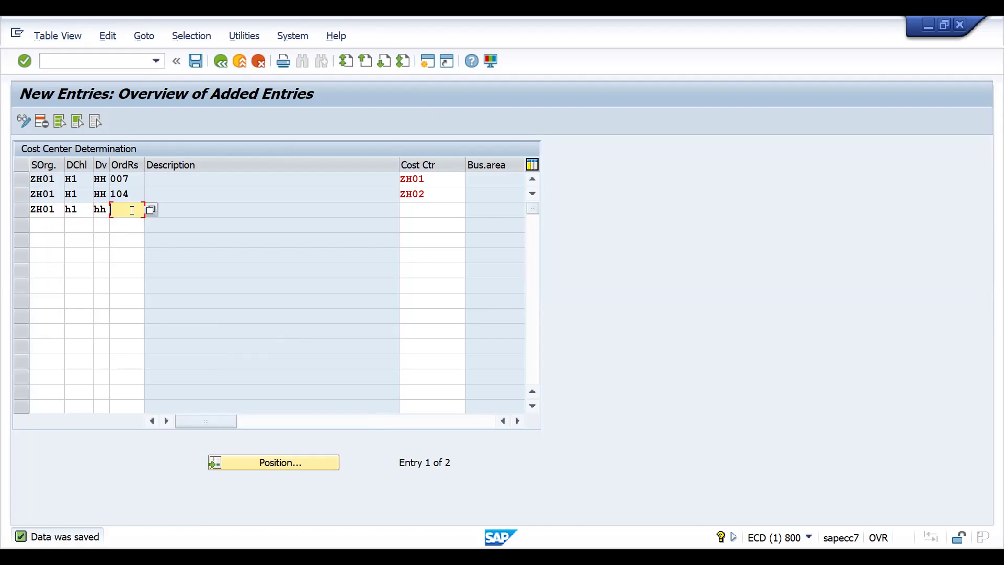
pyautogui.write('105')
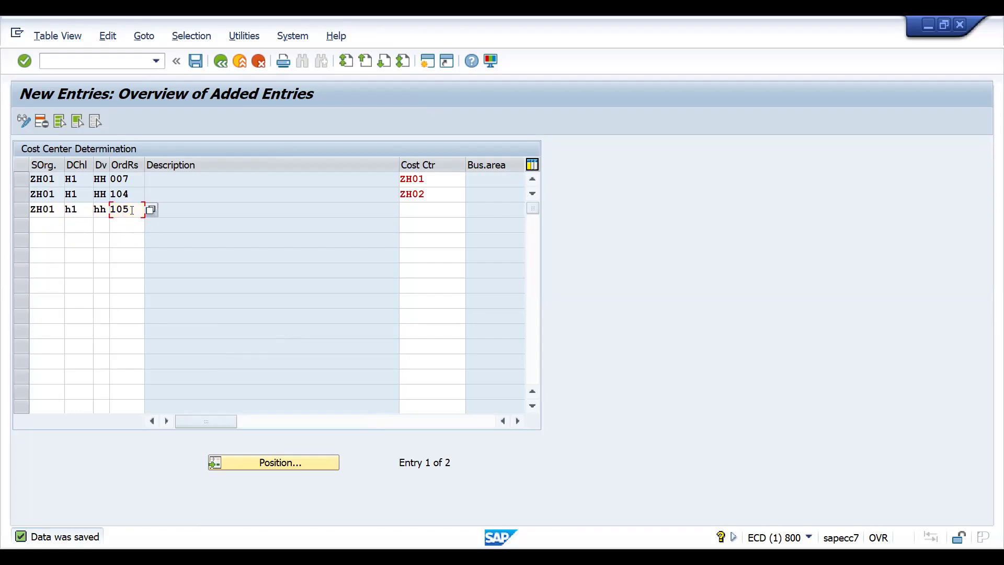
pyautogui.press('Tab')
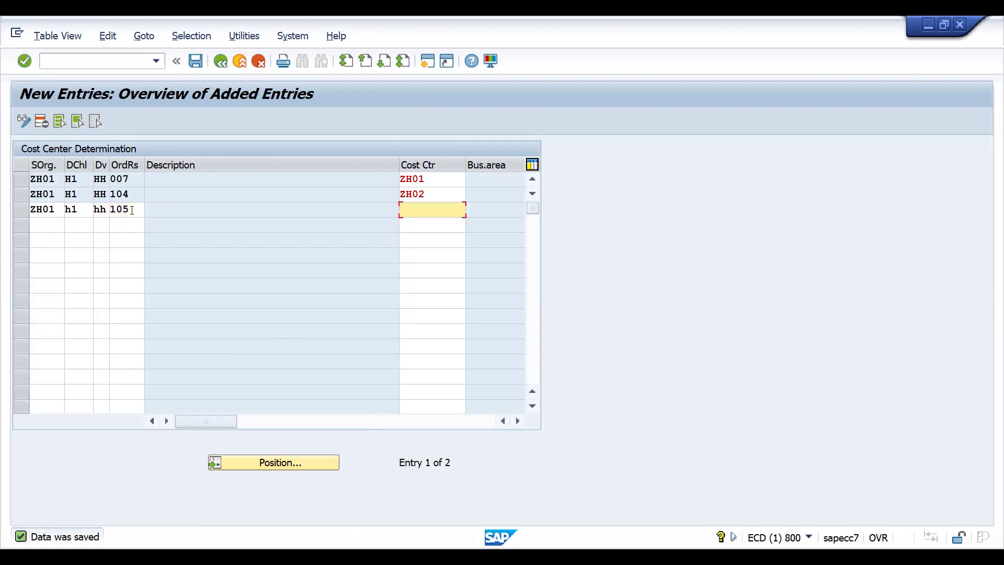
pyautogui.press('Down')
pyautogui.press('Return')
pyautogui.press('BackSpace')
pyautogui.write('3')
# - Set the valid-from date of the order reason 105 entry to 06-14-2024 and save
pyautogui.press('Tab')
pyautogui.press('Tab')
pyautogui.press('Down')
pyautogui.press('Return')
pyautogui.press('Return')
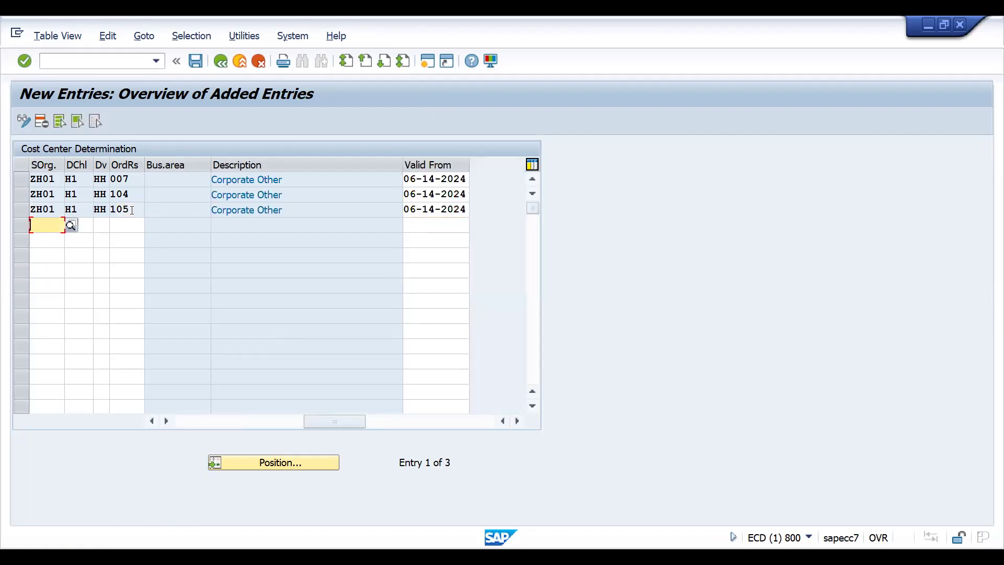
pyautogui.hotkey('ctrl', 's')
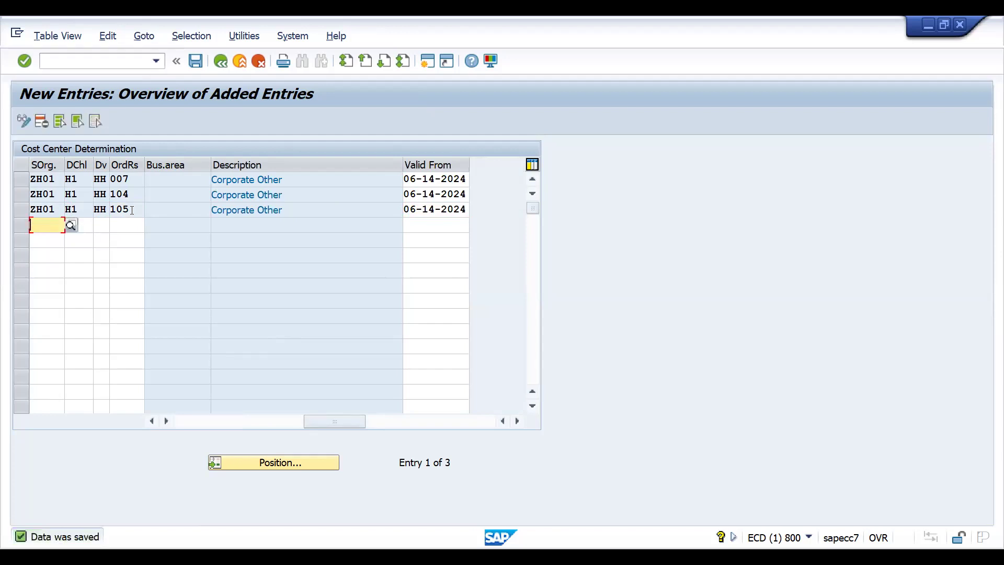
# - Return to the cost center determination overview and position the list at sales organization zh01
pyautogui.click(220, 61)
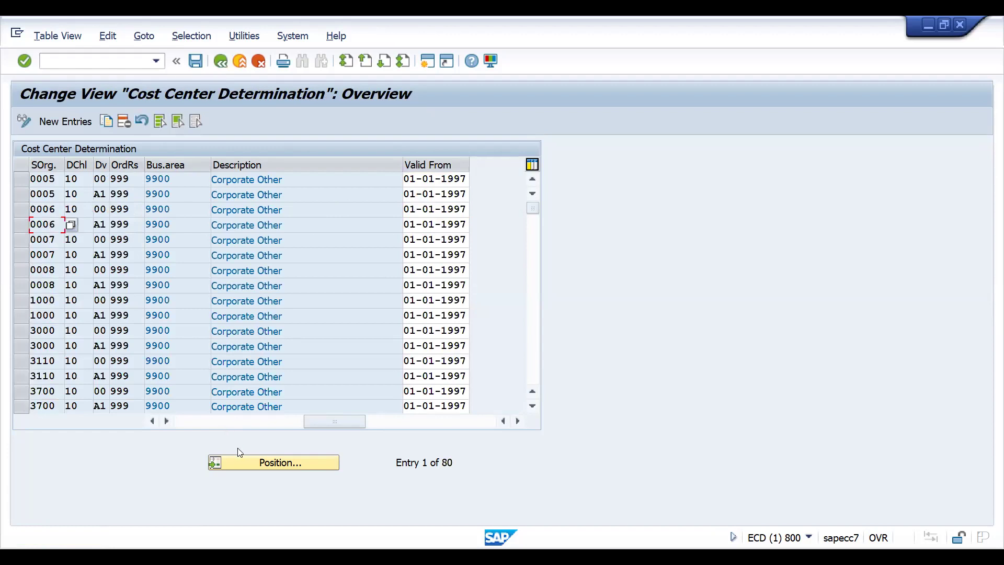
pyautogui.click(241, 461)
pyautogui.write('zh01')
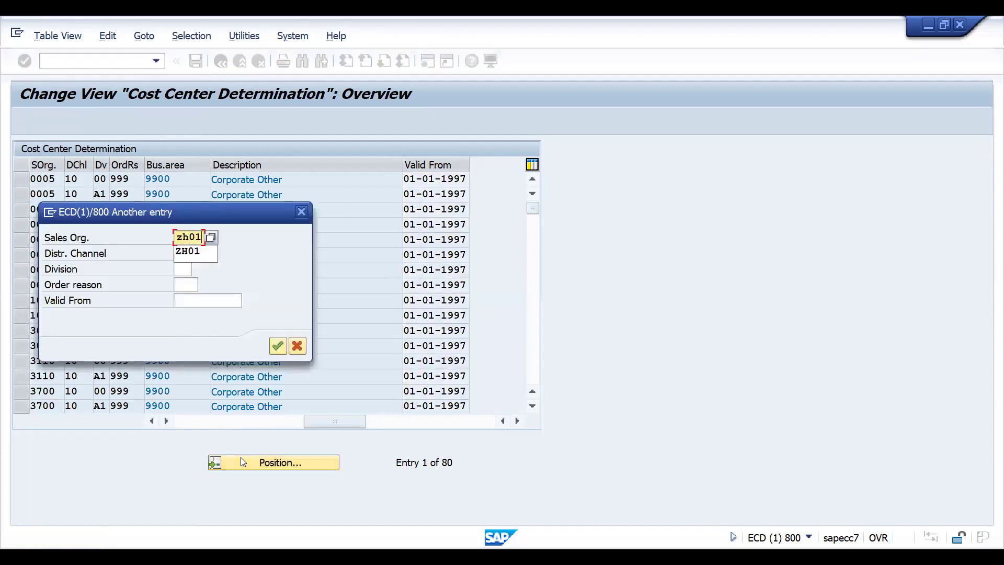
pyautogui.press('Tab')
pyautogui.press('Return')
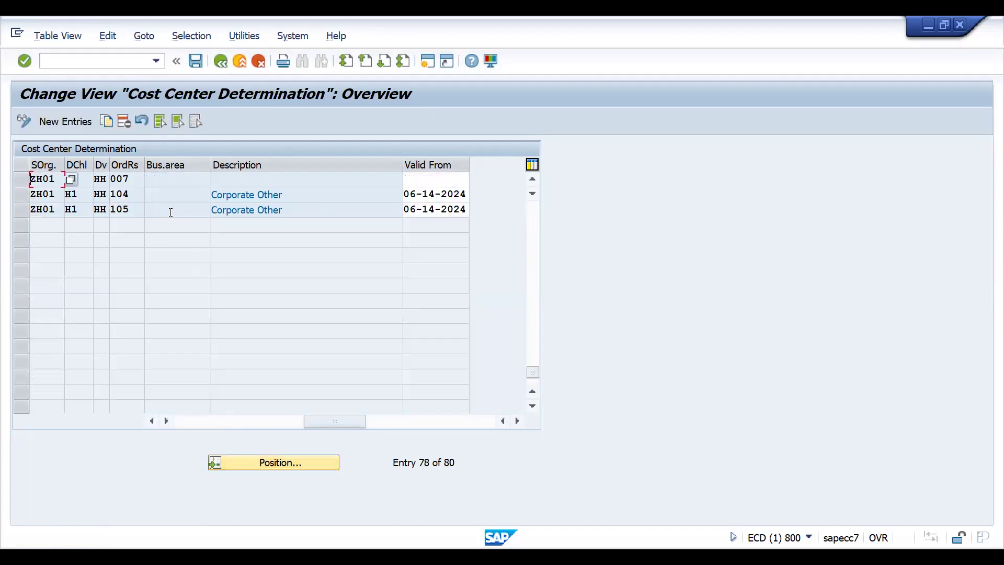
# - Set the missing valid-from date of the order reason 007 entry to 06-14-2024 and save
pyautogui.click(423, 182)
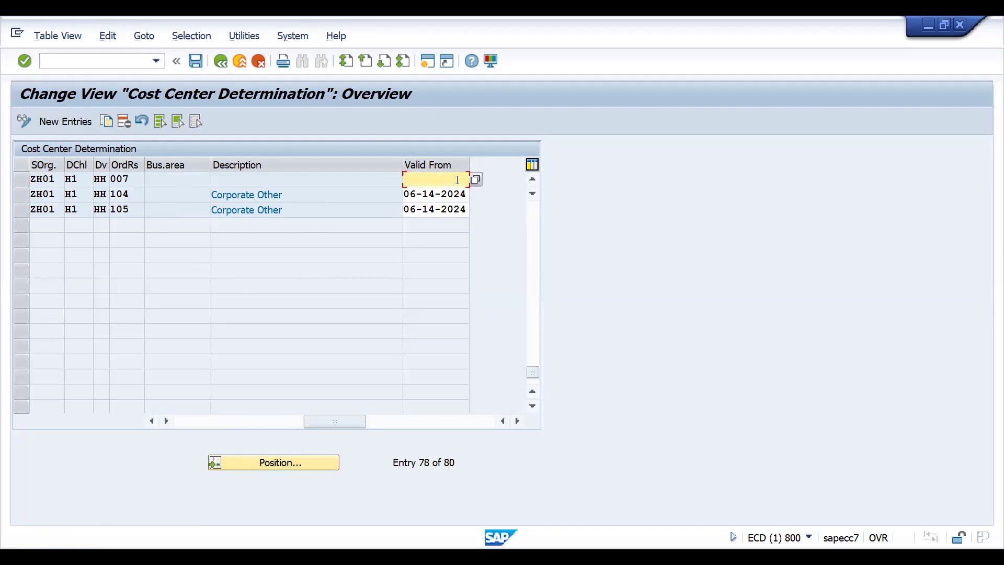
pyautogui.press('BackSpace')
pyautogui.press('Escape')
pyautogui.click(474, 178)
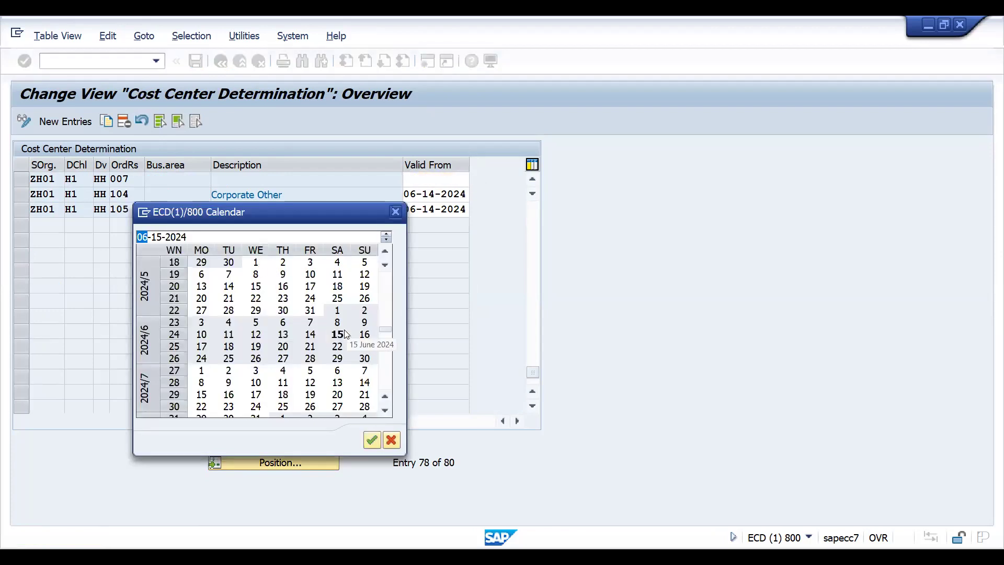
pyautogui.doubleClick(312, 337)
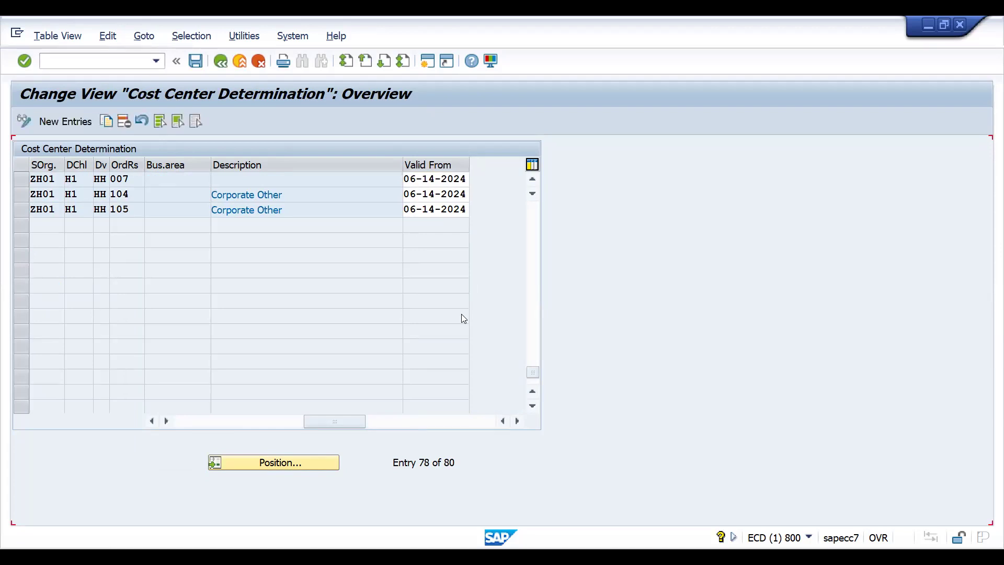
pyautogui.hotkey('ctrl', 's')
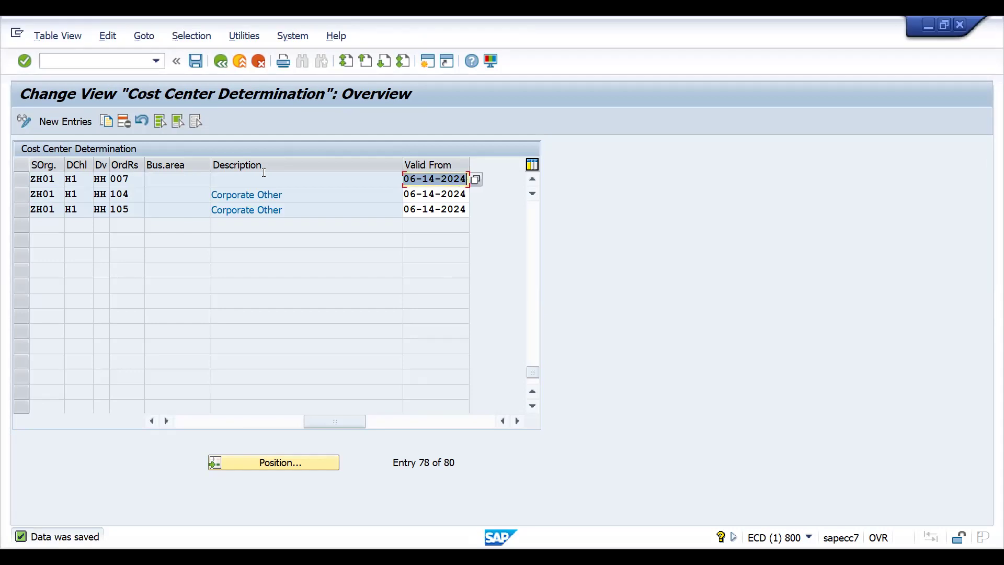
# - Set the missing cost center of the order reason 007 entry to zh01 and save
pyautogui.click(197, 422)
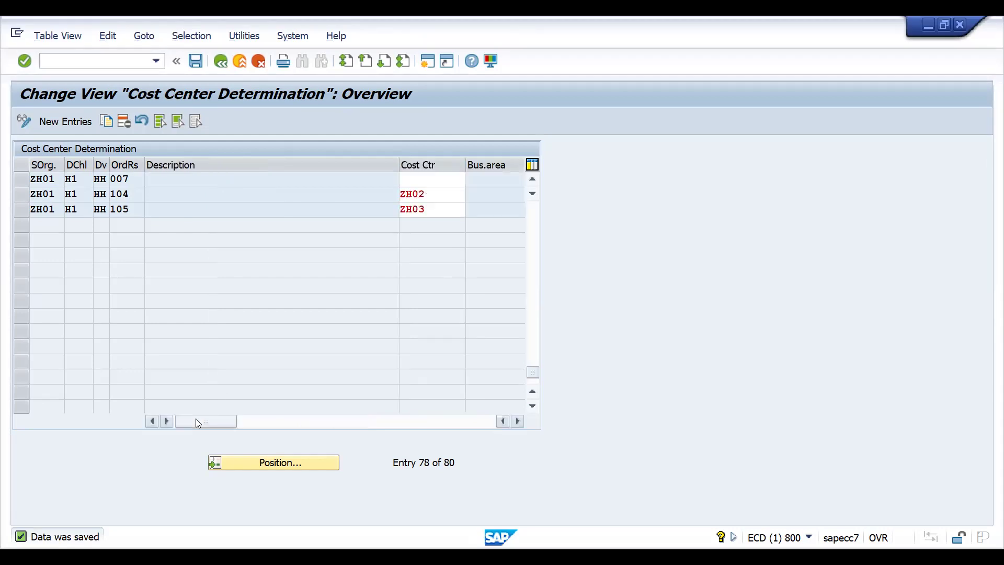
pyautogui.click(410, 180)
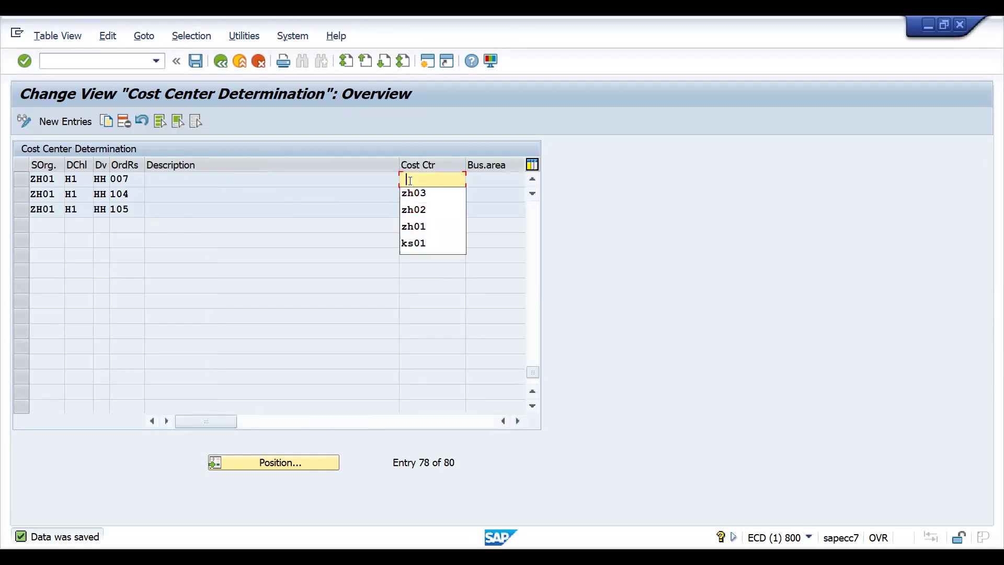
pyautogui.press('Down')
pyautogui.press('Down')
pyautogui.press('Down')
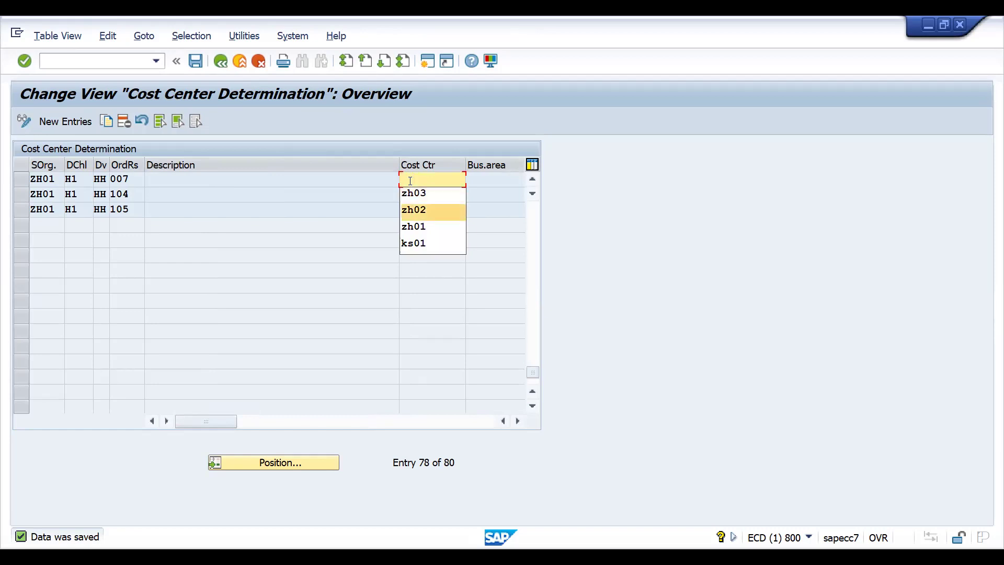
pyautogui.press('Return')
pyautogui.press('Return')
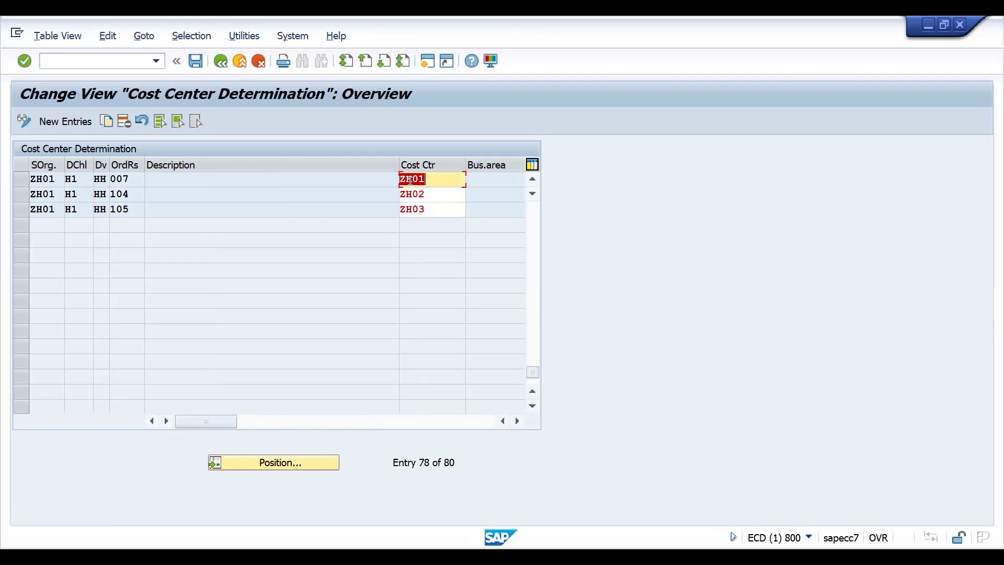
pyautogui.hotkey('ctrl', 's')
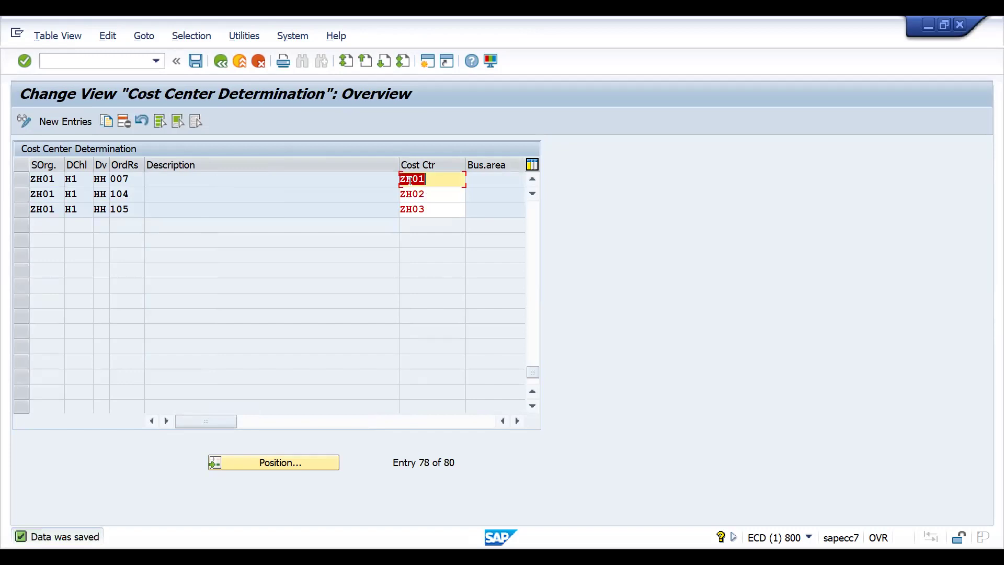
pyautogui.hotkey('ctrl', 's')
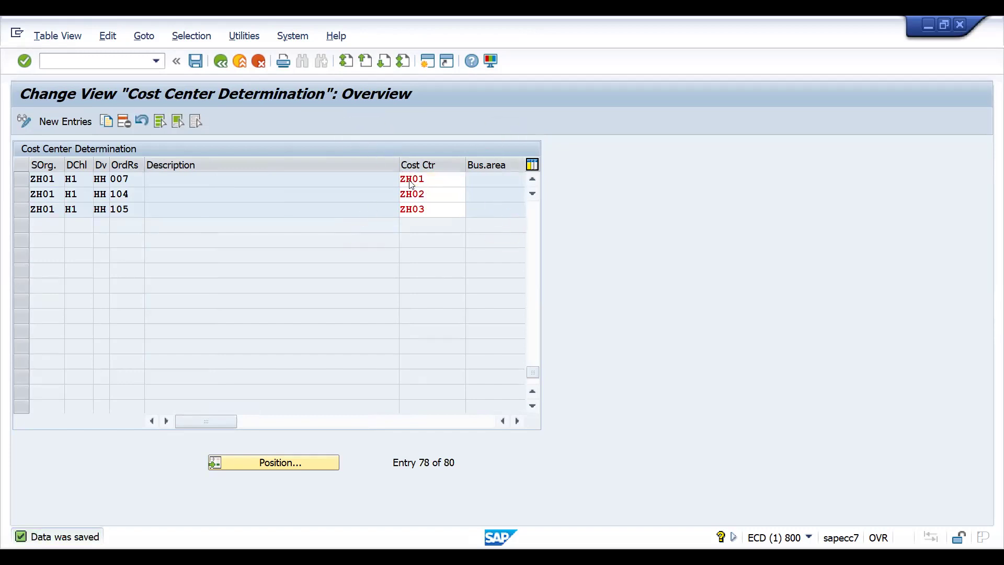
# - Leave the cost center determination view and open the customizing project screen with transaction spro
pyautogui.click(220, 60)
pyautogui.click(220, 60)
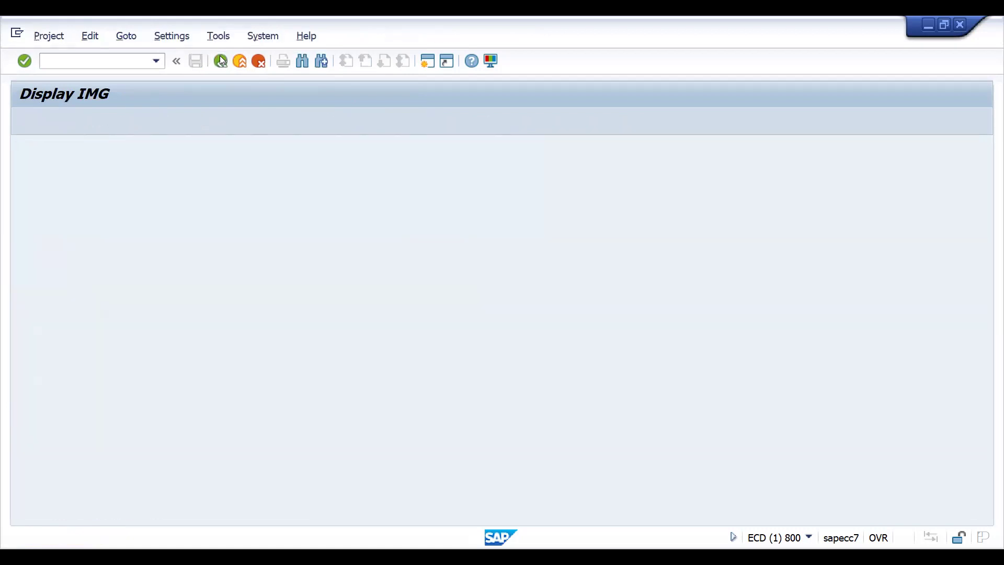
pyautogui.click(220, 61)
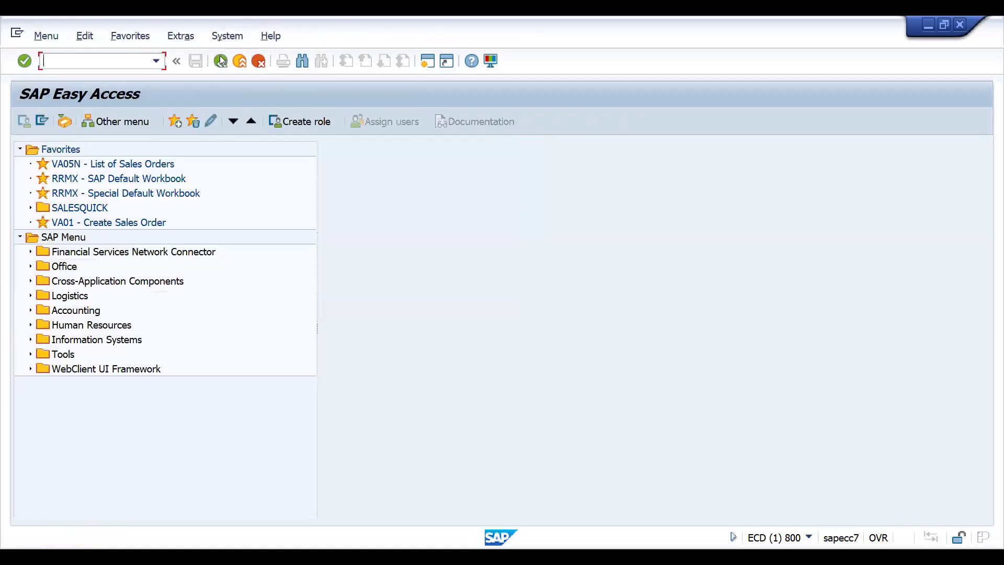
pyautogui.write('s')
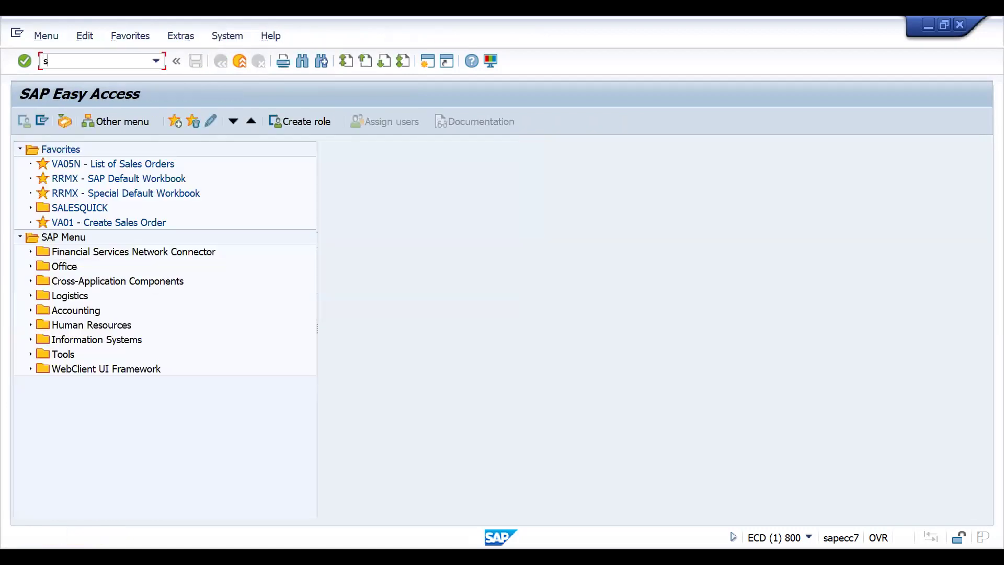
pyautogui.write('pro')
pyautogui.press('Return')
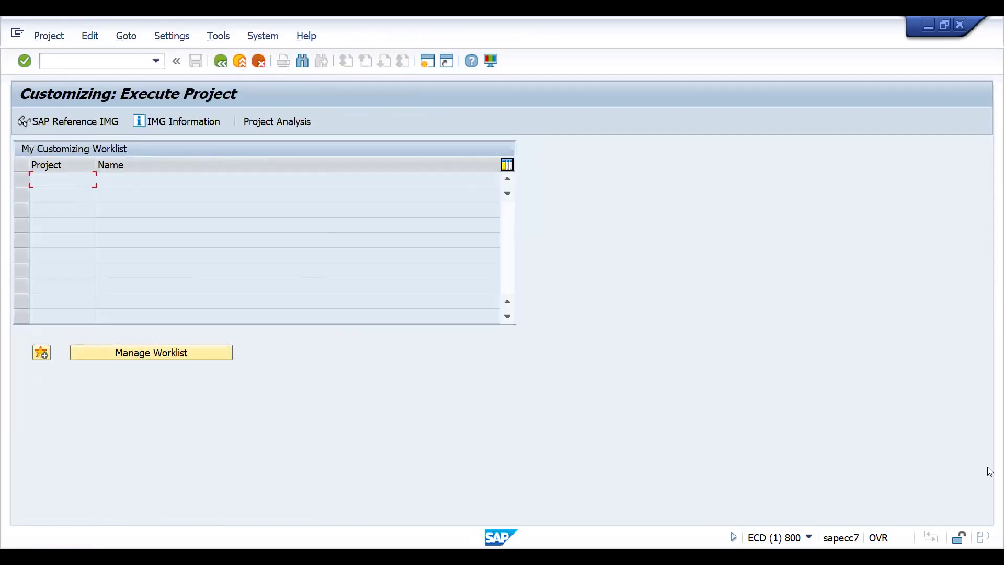
# - Start creating a new sales order with transaction va01, using order type ZOR1
pyautogui.click(61, 58)
pyautogui.write('/nva01')
pyautogui.press('Return')
pyautogui.press('Return')
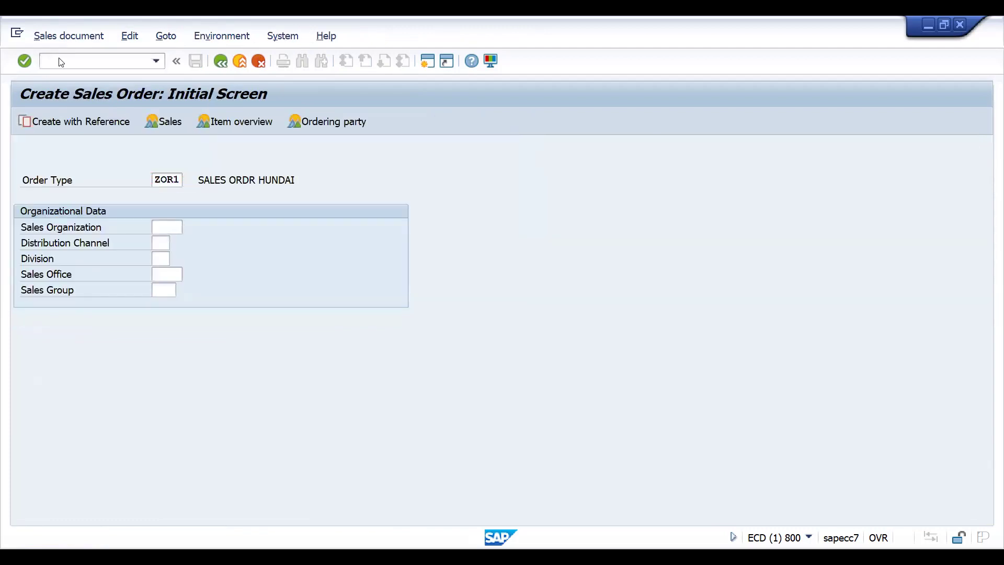
# - Fill in the order header with the sold-to party's customer number, the first proposed ship-to party and PO number cratest
pyautogui.write('3000000001')
pyautogui.press('Return')
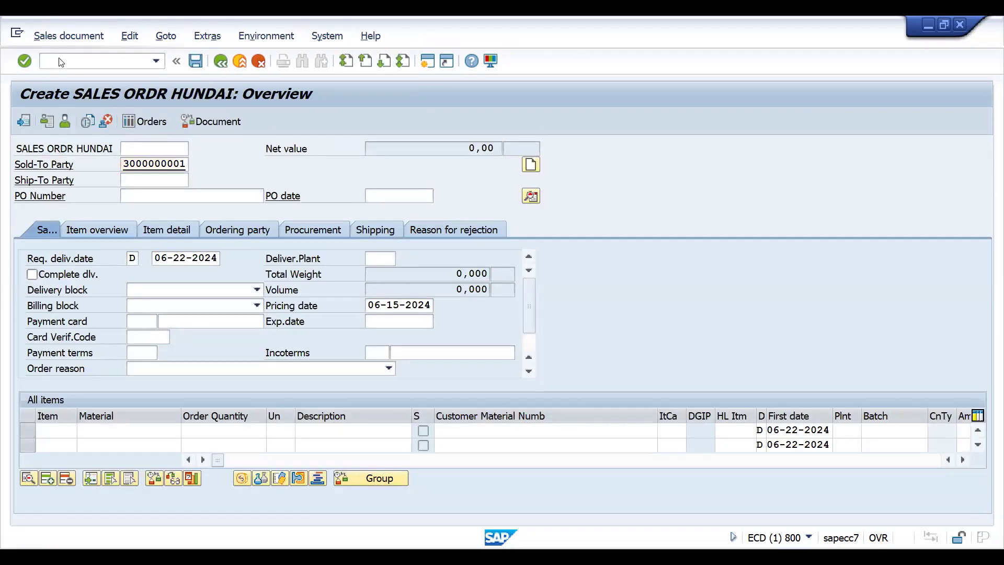
pyautogui.press('Return')
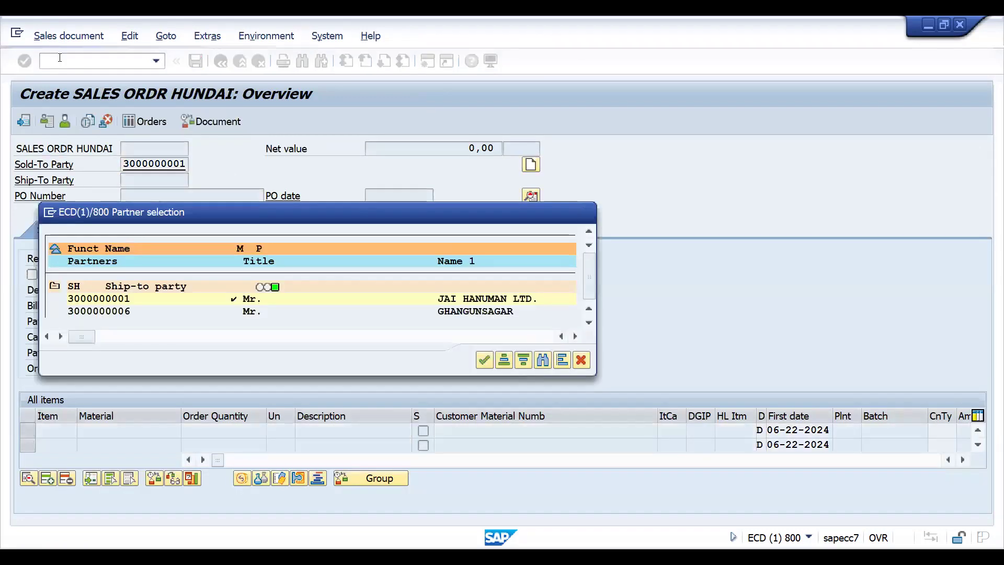
pyautogui.press('Down')
pyautogui.press('Return')
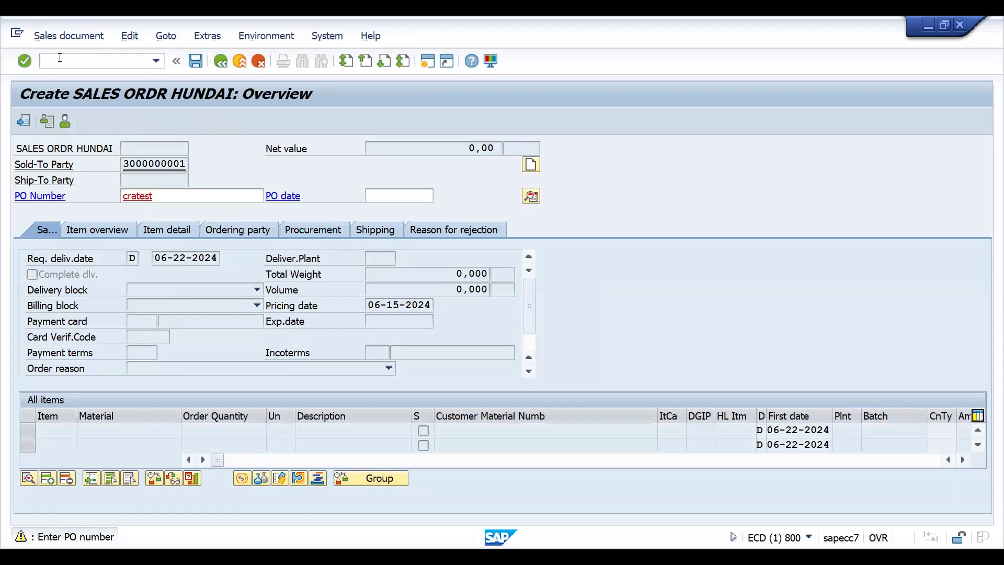
pyautogui.press('Return')
# - Add material 50065771 as the first order item with an order quantity of 1
pyautogui.press('Down')
pyautogui.press('Return')
pyautogui.press('Tab')
pyautogui.write('1')
pyautogui.press('Return')
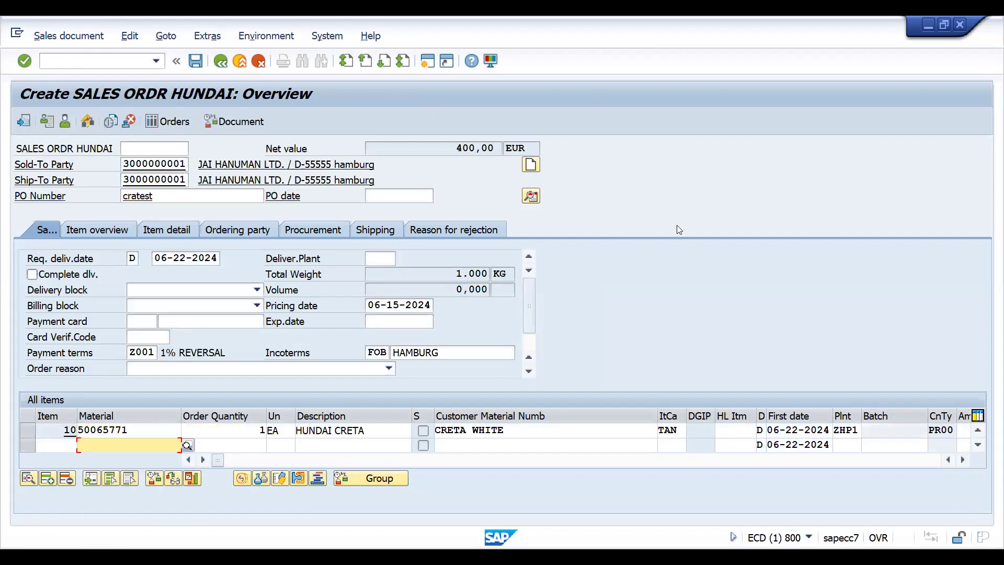
# - Check the header account assignment for a cost center while the order has no order reason, then return to the order overview
pyautogui.click(532, 197)
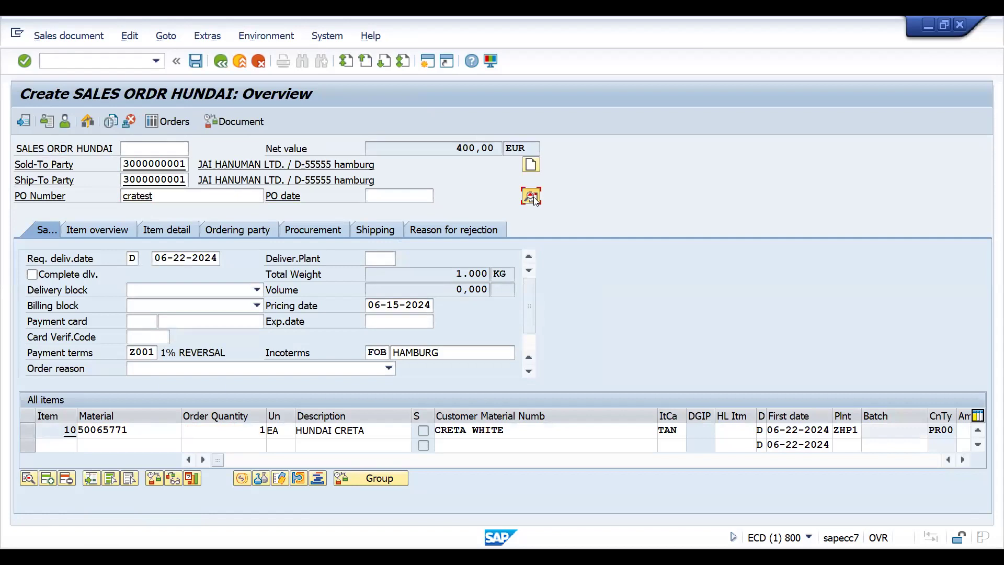
pyautogui.click(524, 198)
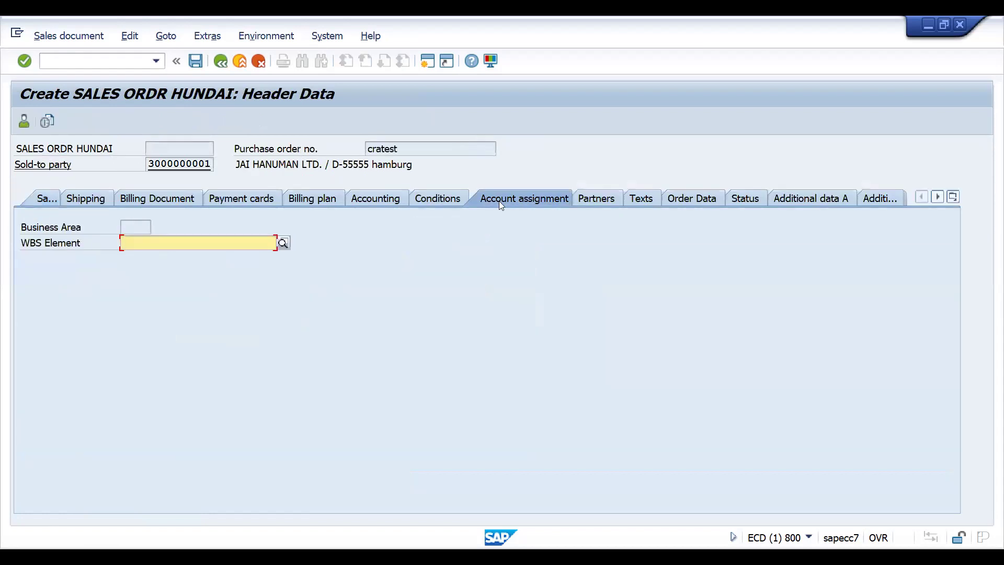
pyautogui.click(220, 61)
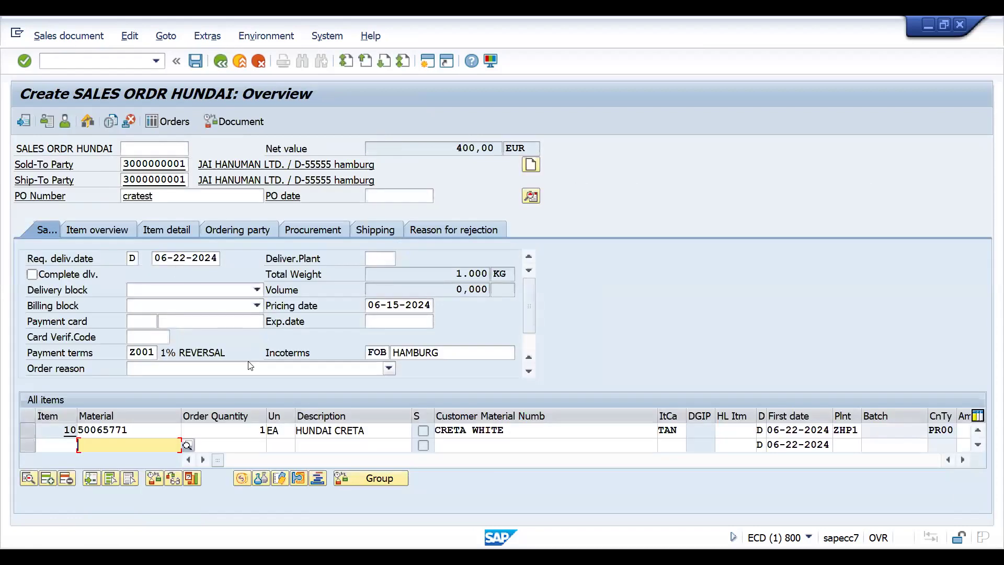
# - Set the order reason to 007 Fast delivery and check the cost center in the header account assignment
pyautogui.click(246, 370)
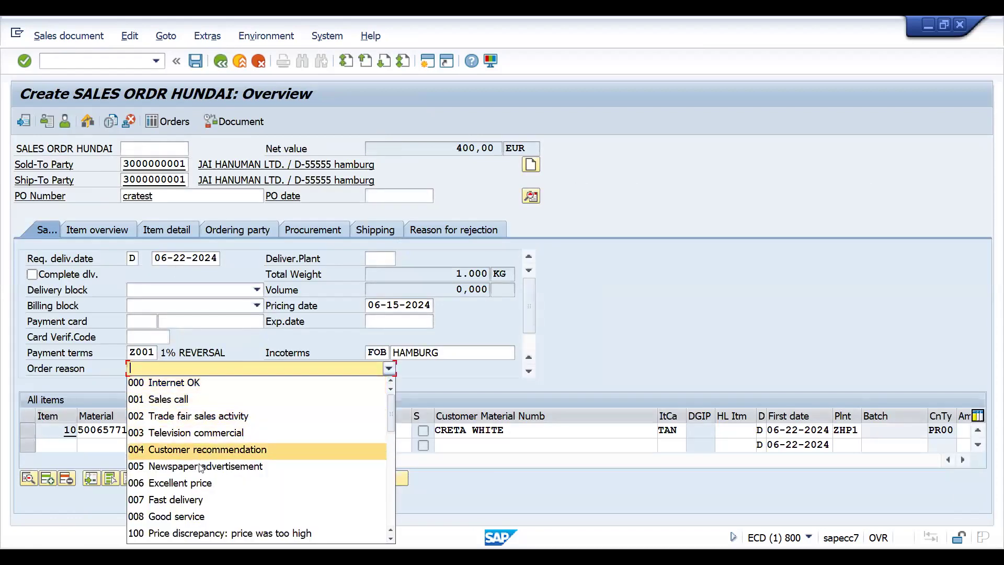
pyautogui.click(195, 501)
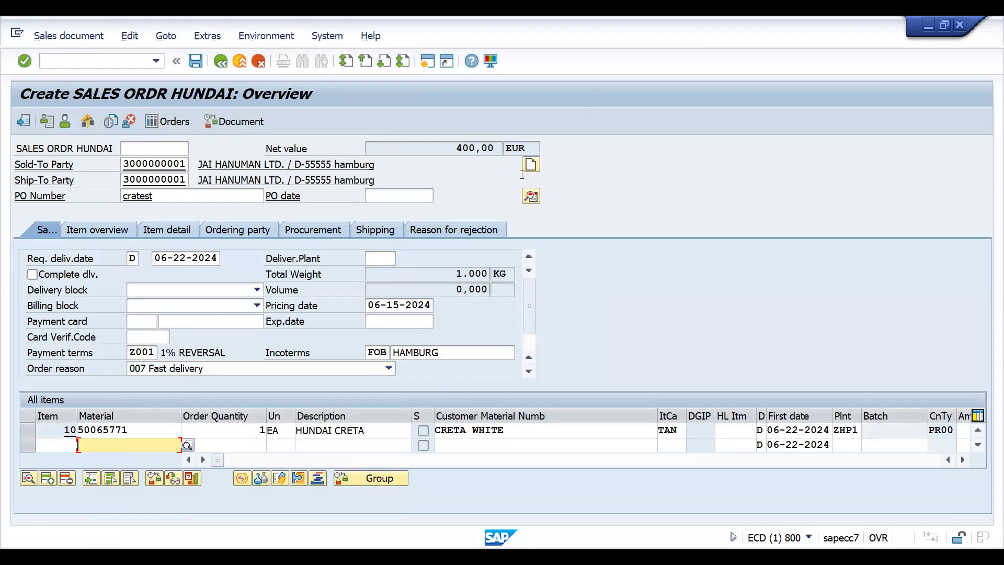
pyautogui.click(537, 196)
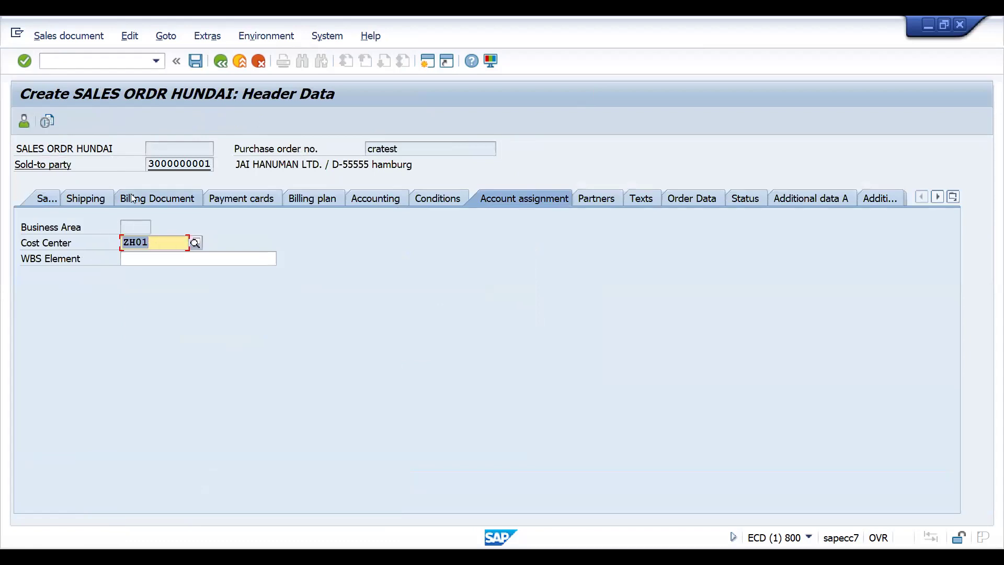
pyautogui.click(221, 60)
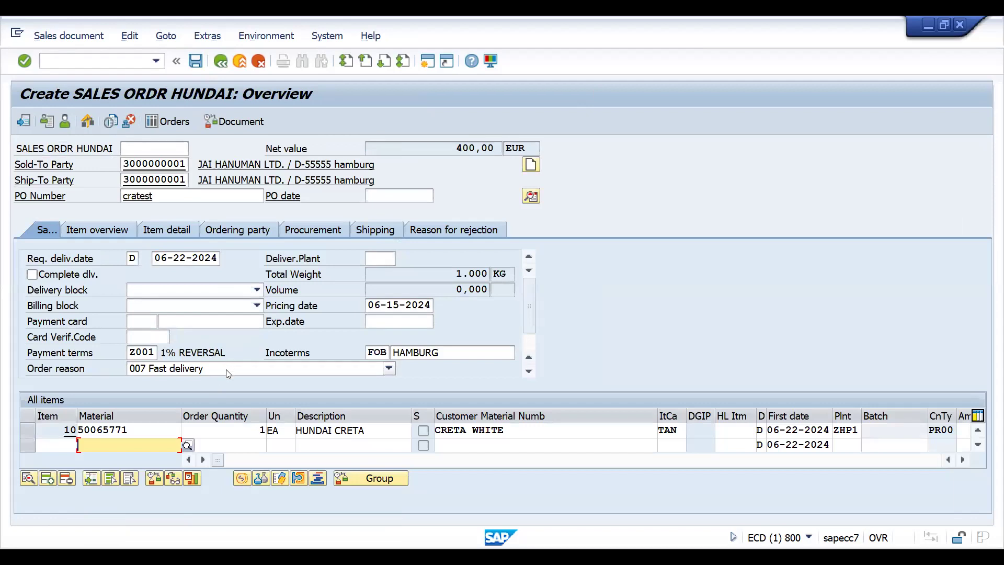
# - Change the order reason to 105 Free of charge sample and check the cost center in the header account assignment
pyautogui.click(227, 371)
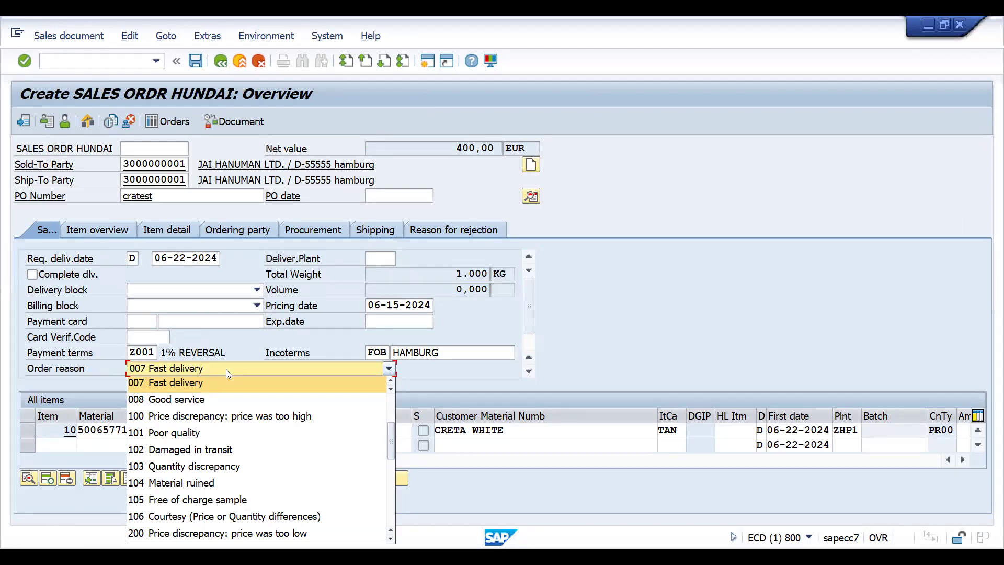
pyautogui.click(195, 499)
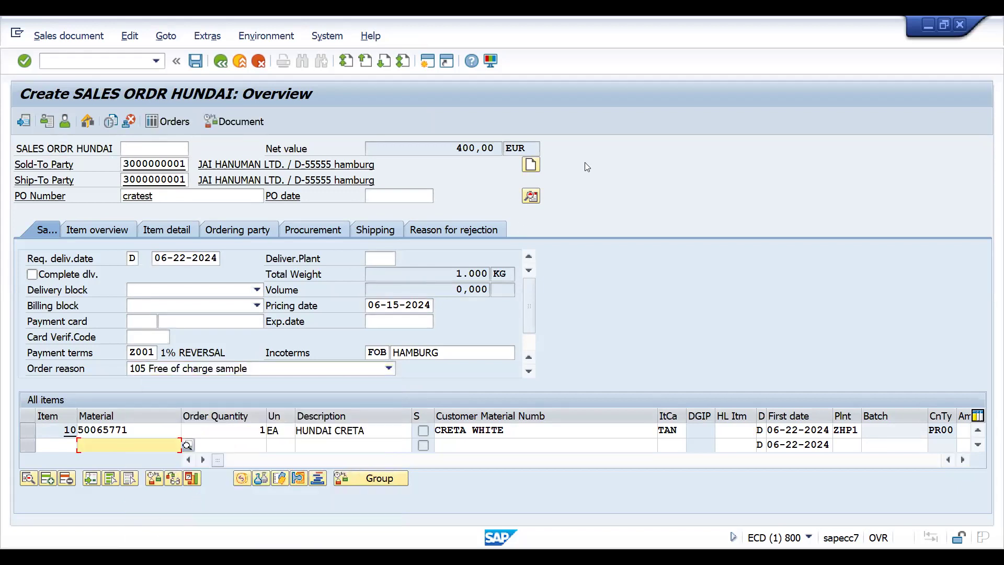
pyautogui.click(530, 197)
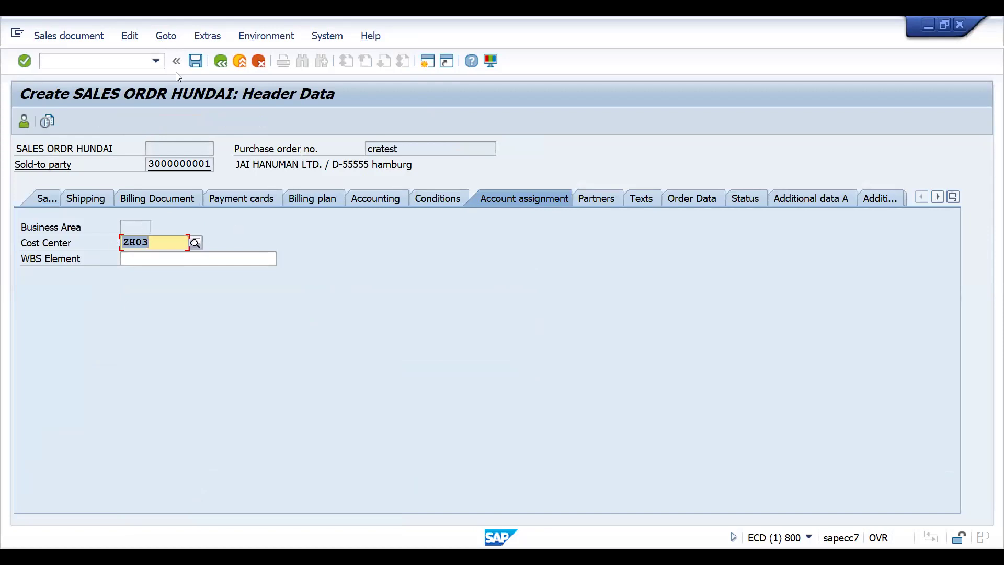
pyautogui.click(221, 62)
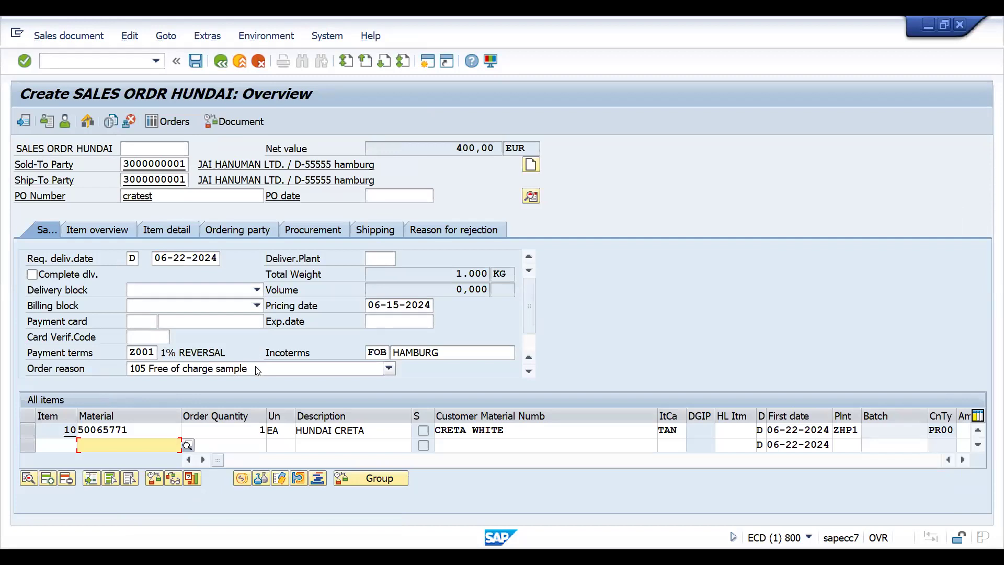
# - Change the order reason to 104 Material ruined and check the cost center in the header account assignment
pyautogui.click(255, 367)
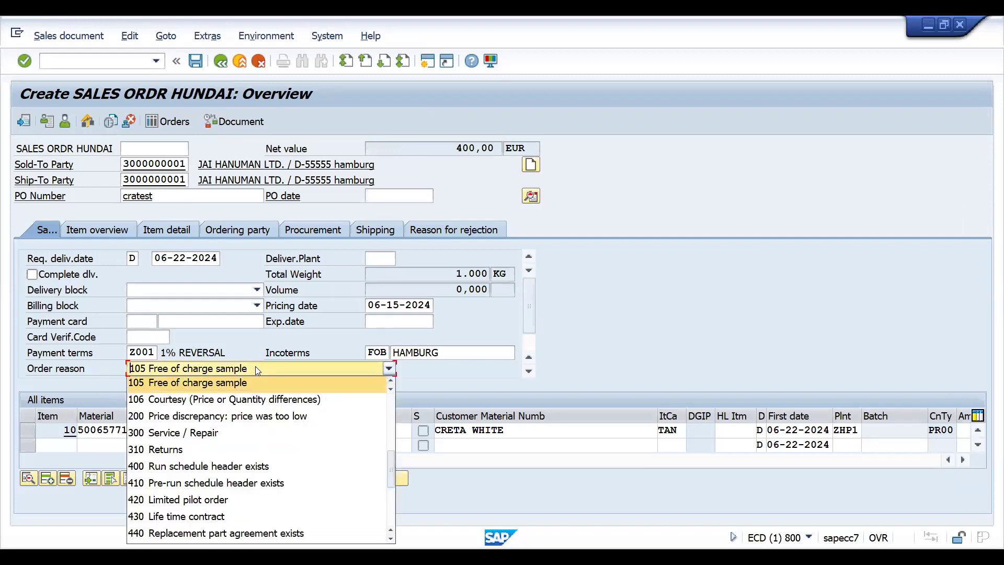
pyautogui.click(390, 381)
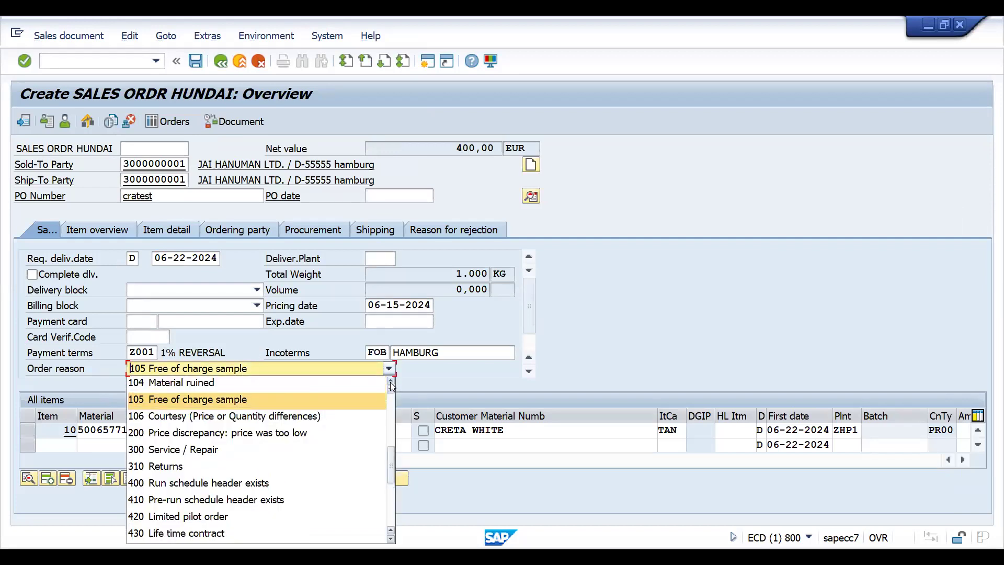
pyautogui.click(307, 388)
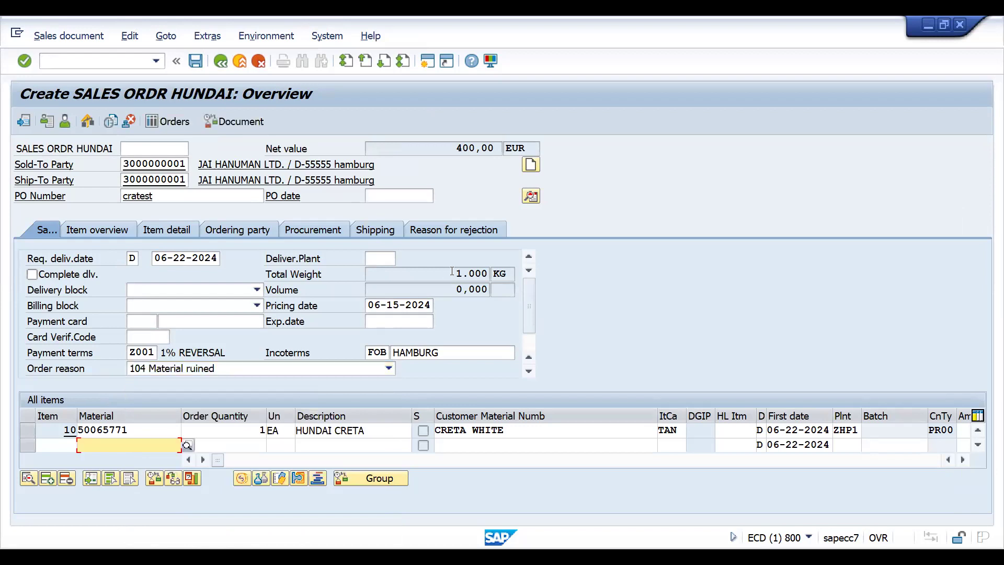
pyautogui.click(530, 197)
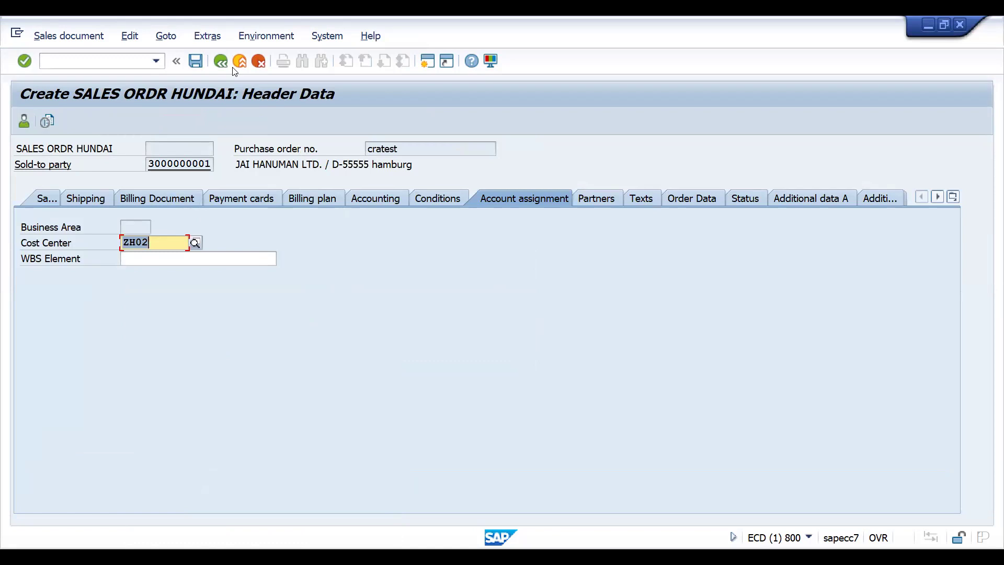
pyautogui.click(220, 61)
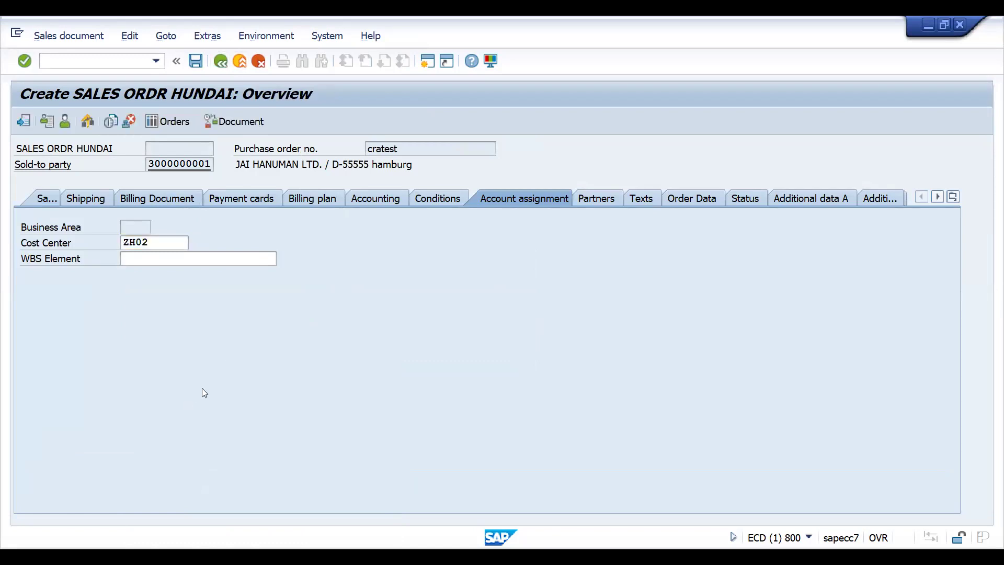
# - Clear the order reason by choosing the blank entry and check the header account assignment for a cost center
pyautogui.click(327, 369)
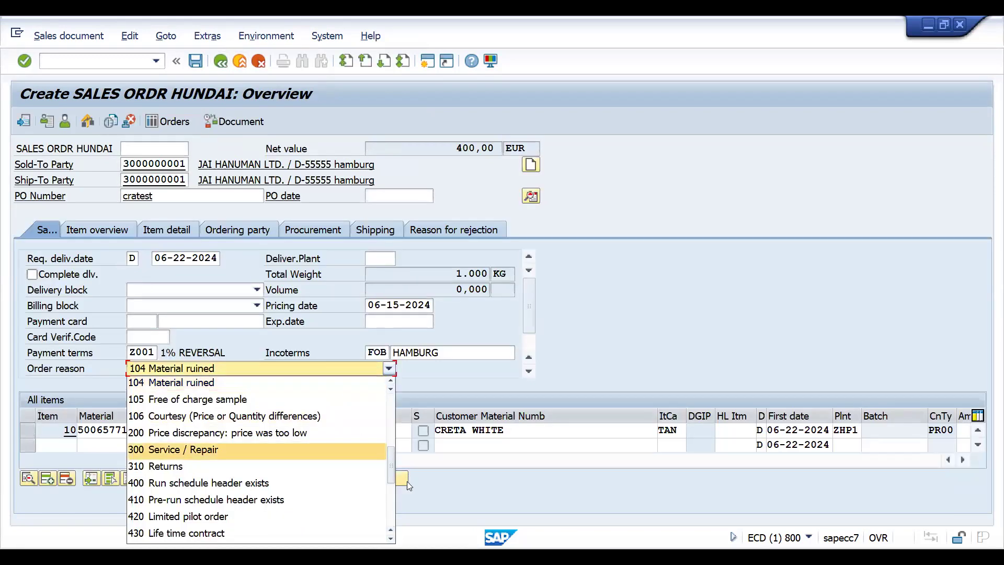
pyautogui.click(391, 539)
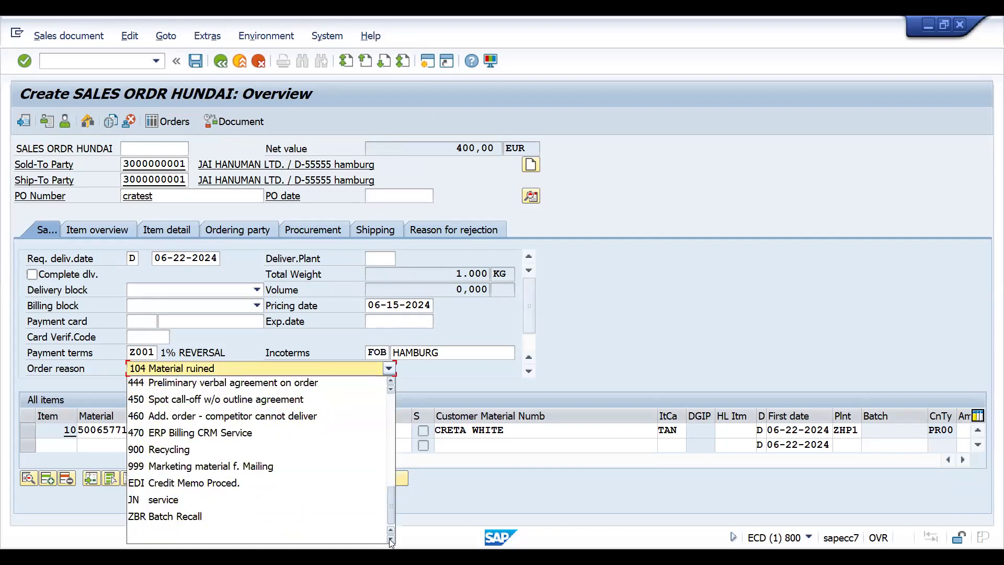
pyautogui.click(328, 539)
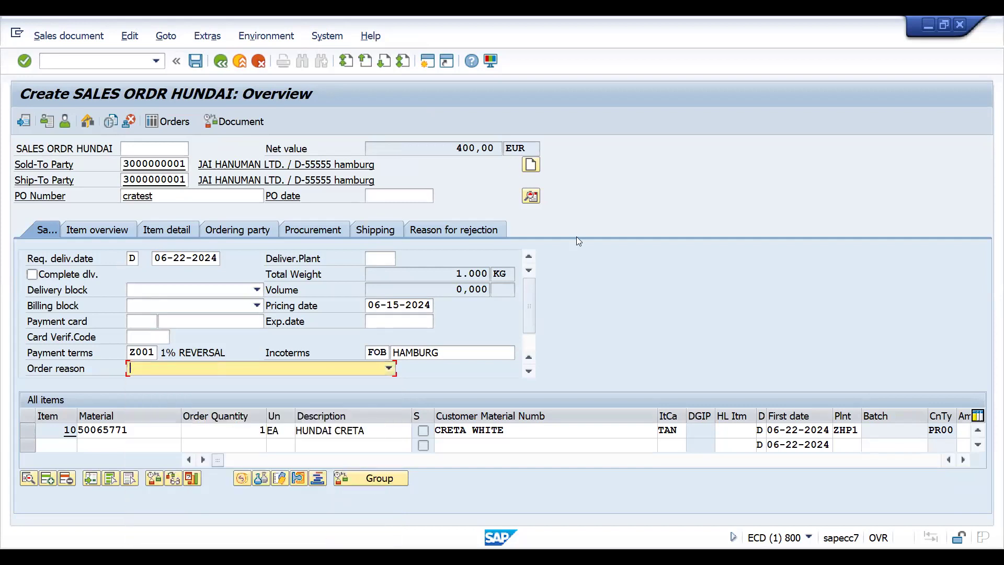
pyautogui.click(538, 199)
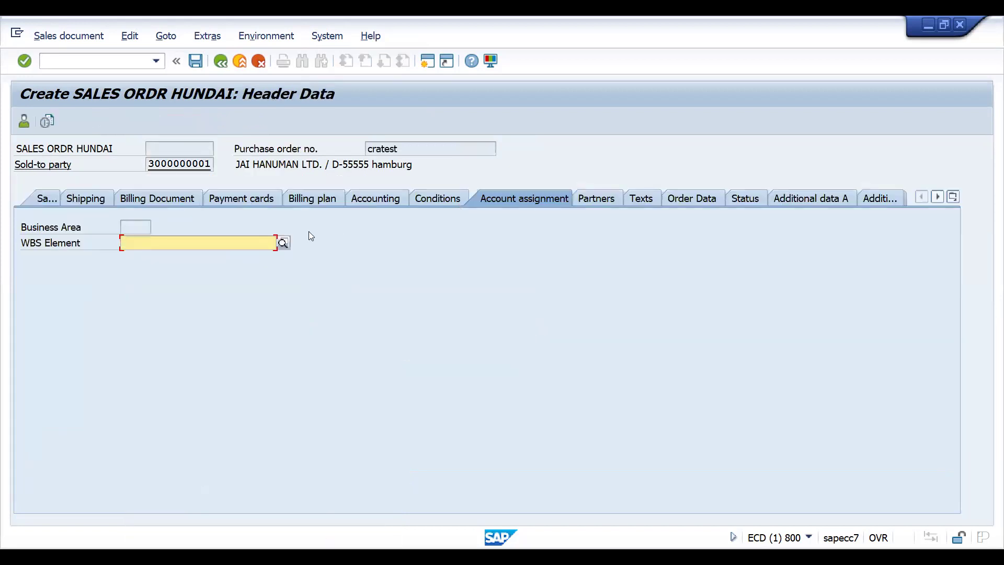
# - Leave the header account assignment and return to the sales order overview
pyautogui.click(219, 62)
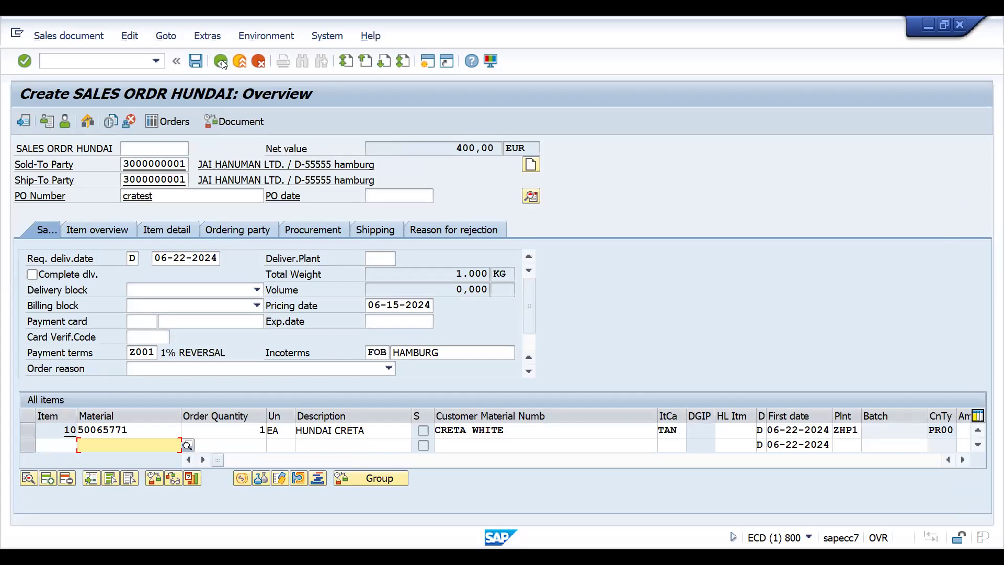
pyautogui.click(221, 61)
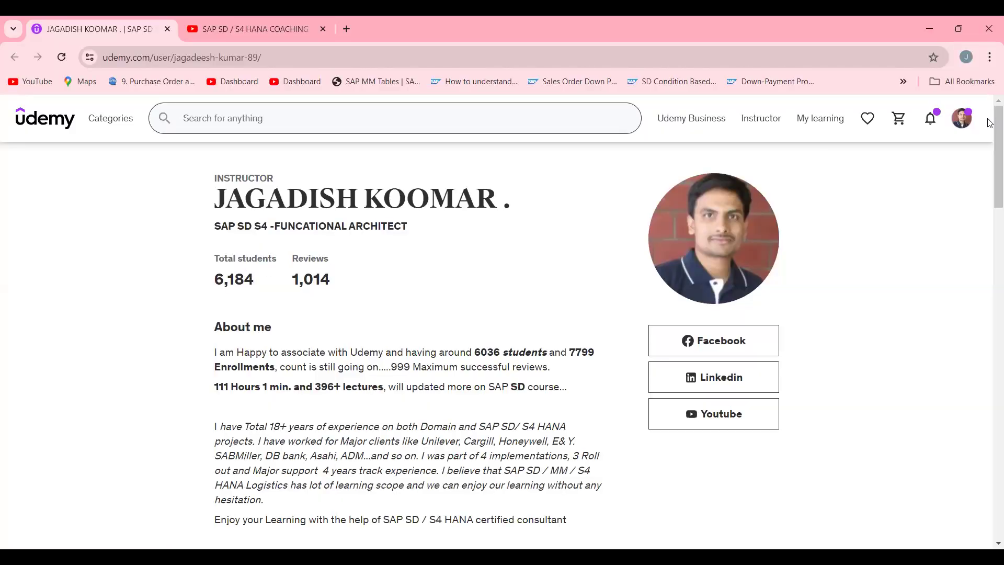
# - Switch to the Udemy instructor profile in the browser and look through the listed SAP courses, ending back at the profile's beginning
pyautogui.moveTo(990, 131); pyautogui.dragTo(990, 246)
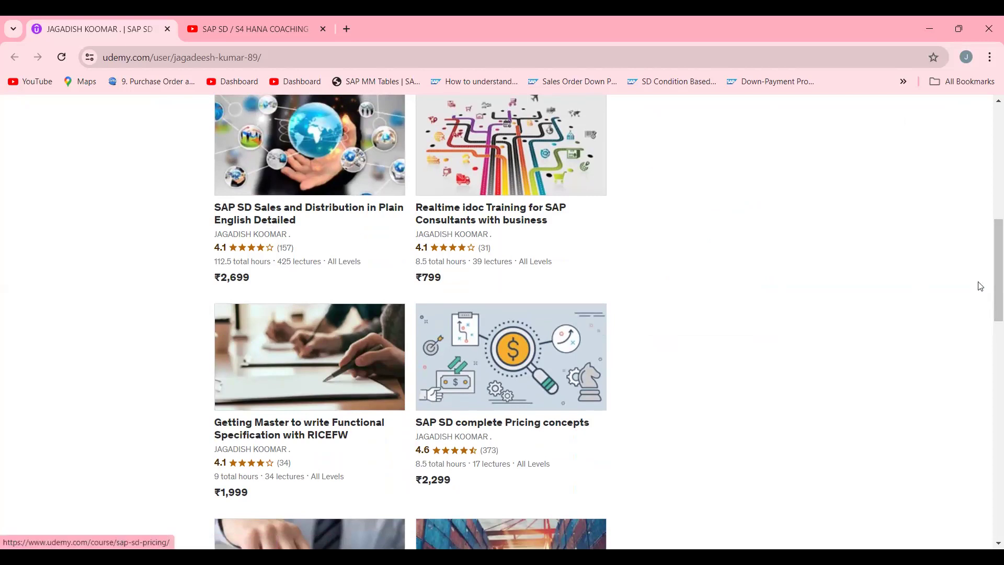
pyautogui.scroll(-3, 990, 279)
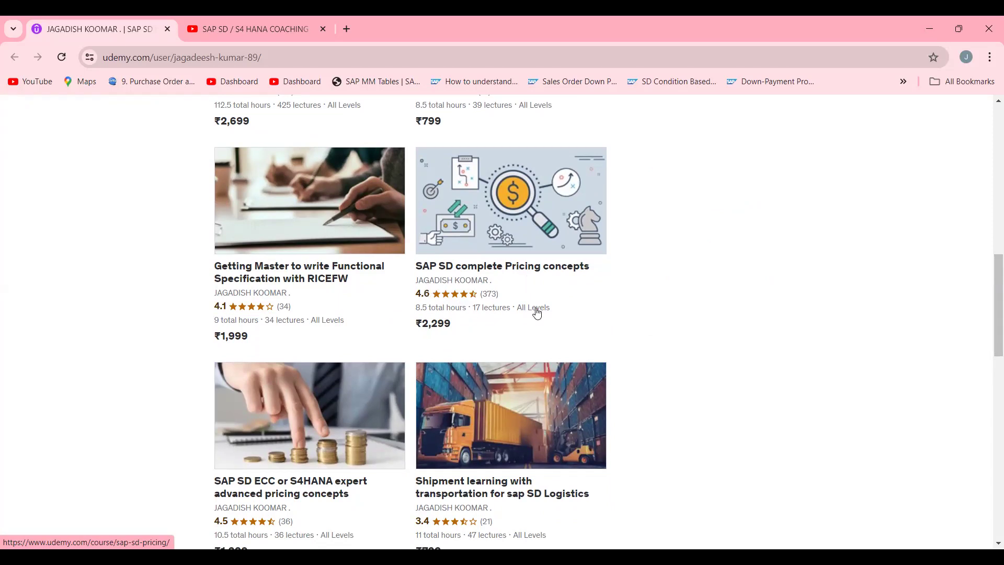
pyautogui.moveTo(990, 305); pyautogui.dragTo(990, 347)
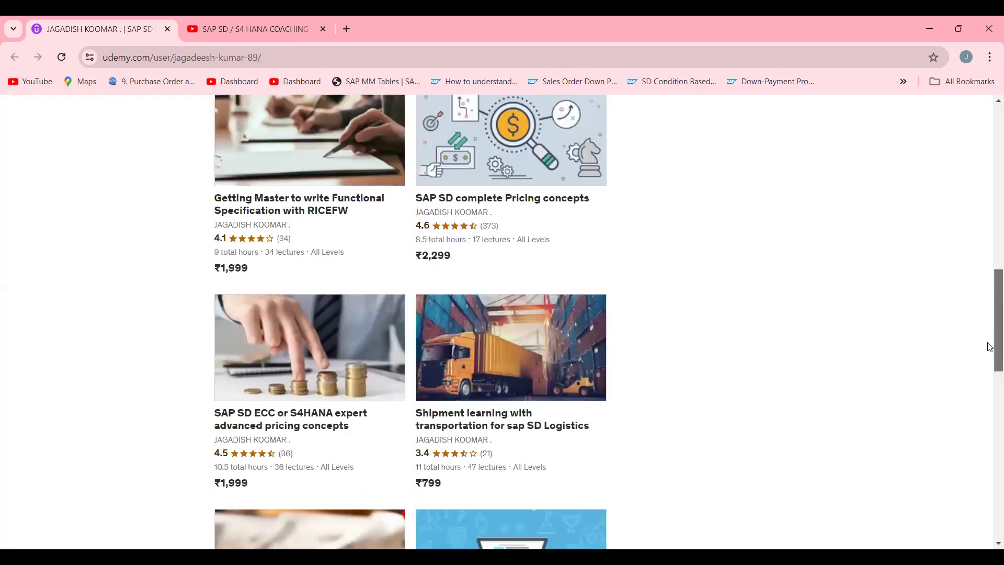
pyautogui.scroll(-2, 990, 346)
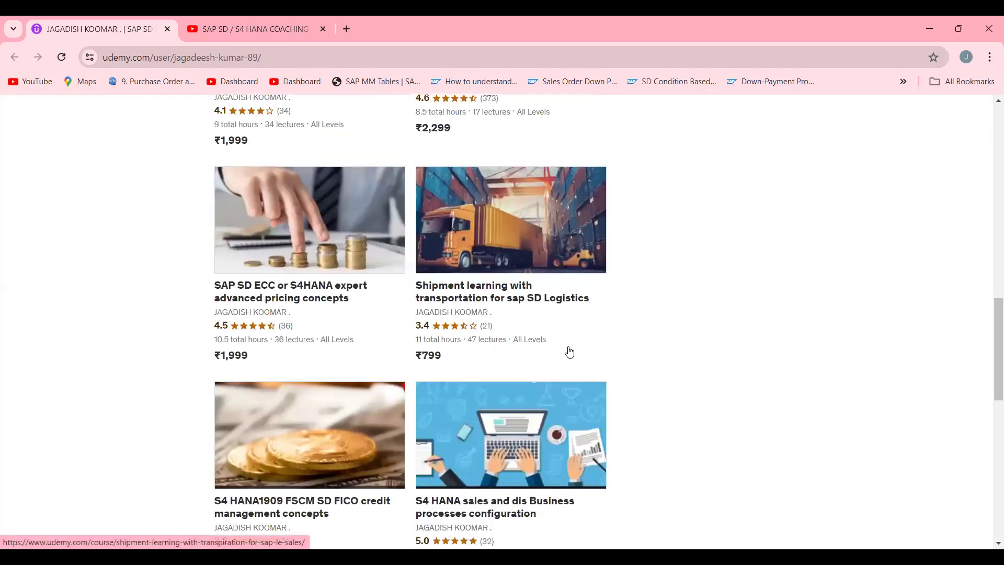
pyautogui.moveTo(998, 343); pyautogui.dragTo(716, 72)
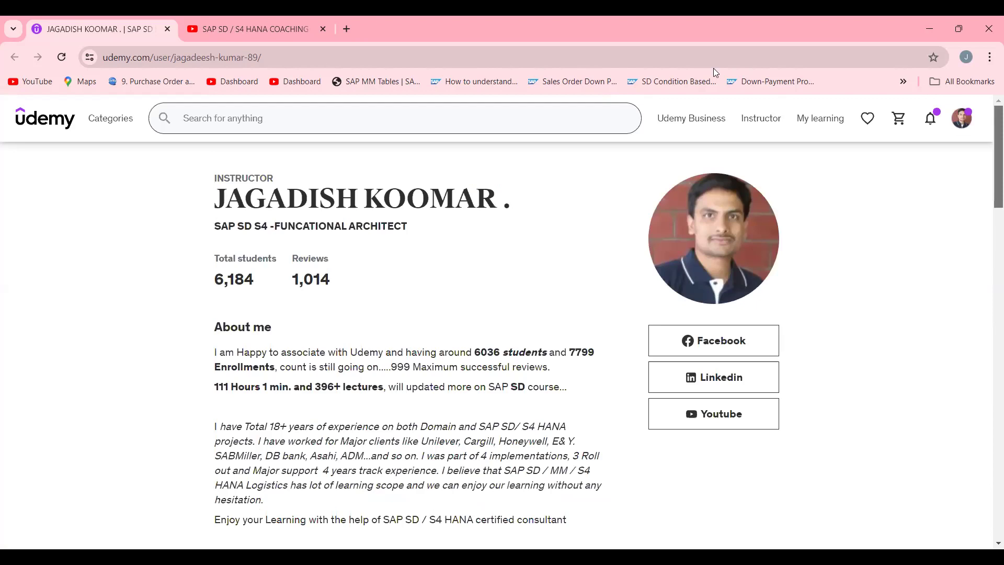